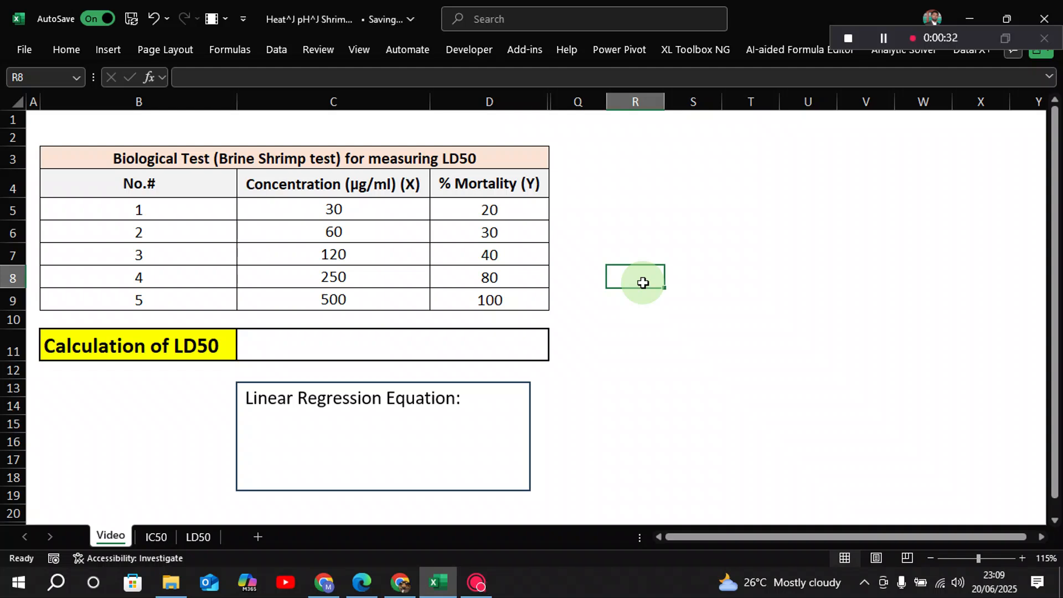
{"action": "left_click", "coordinate": [392, 188]}
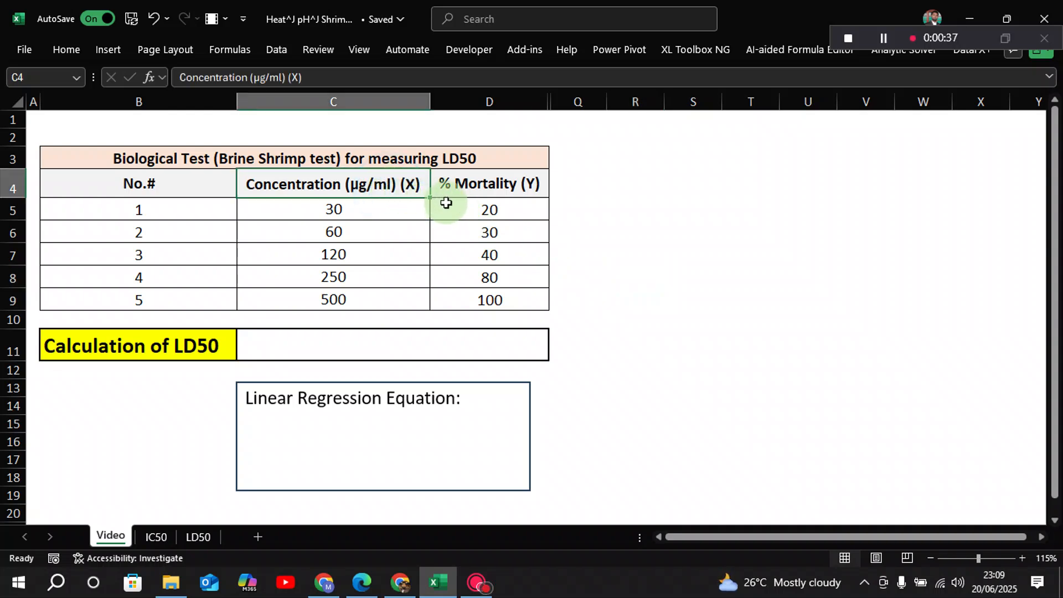
{"action": "left_click", "coordinate": [484, 188]}
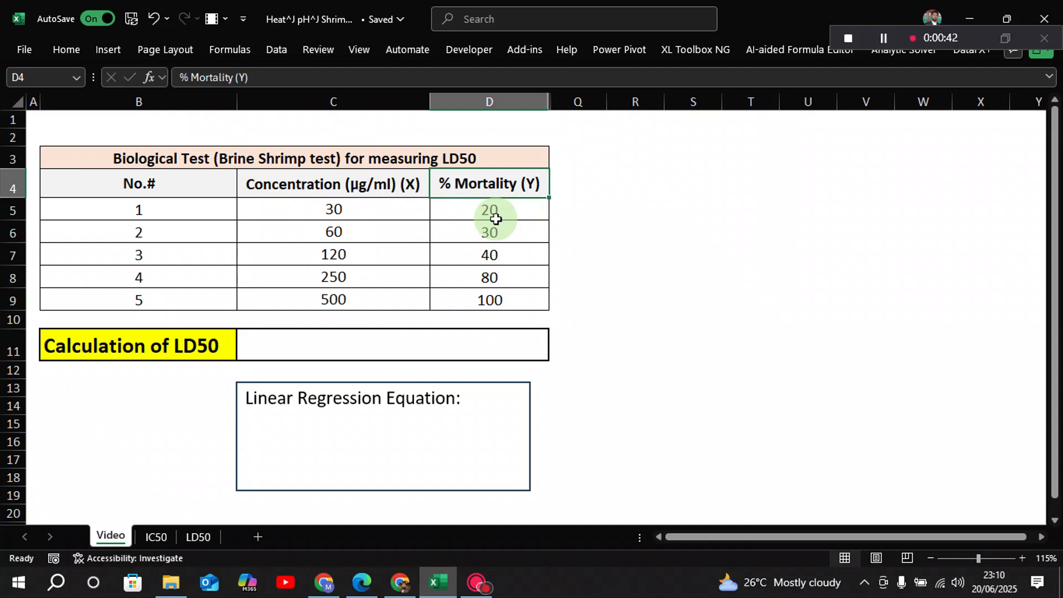
{"action": "left_click", "coordinate": [386, 188]}
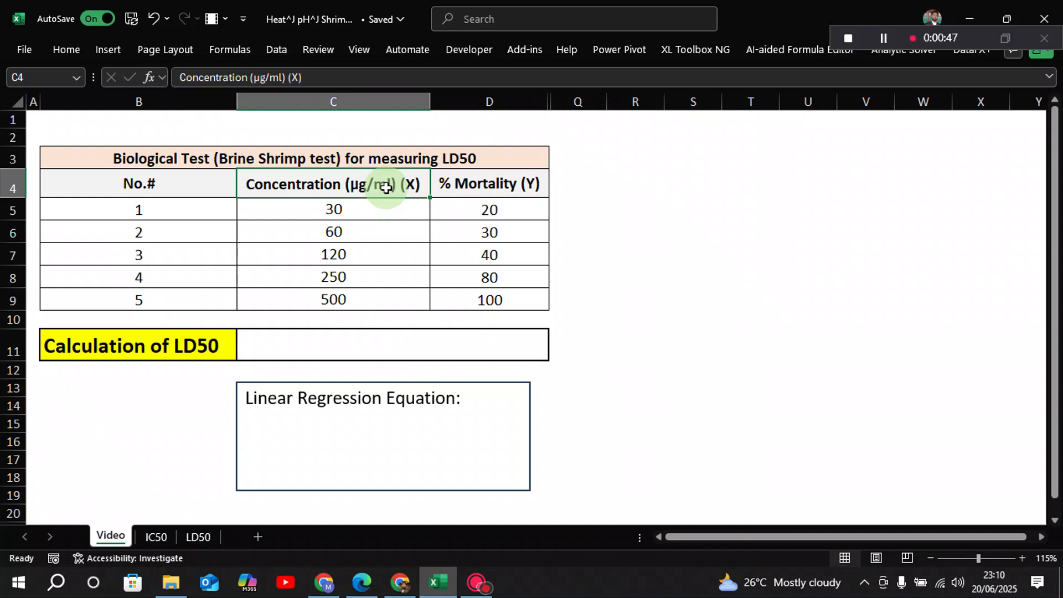
{"action": "left_click", "coordinate": [592, 245]}
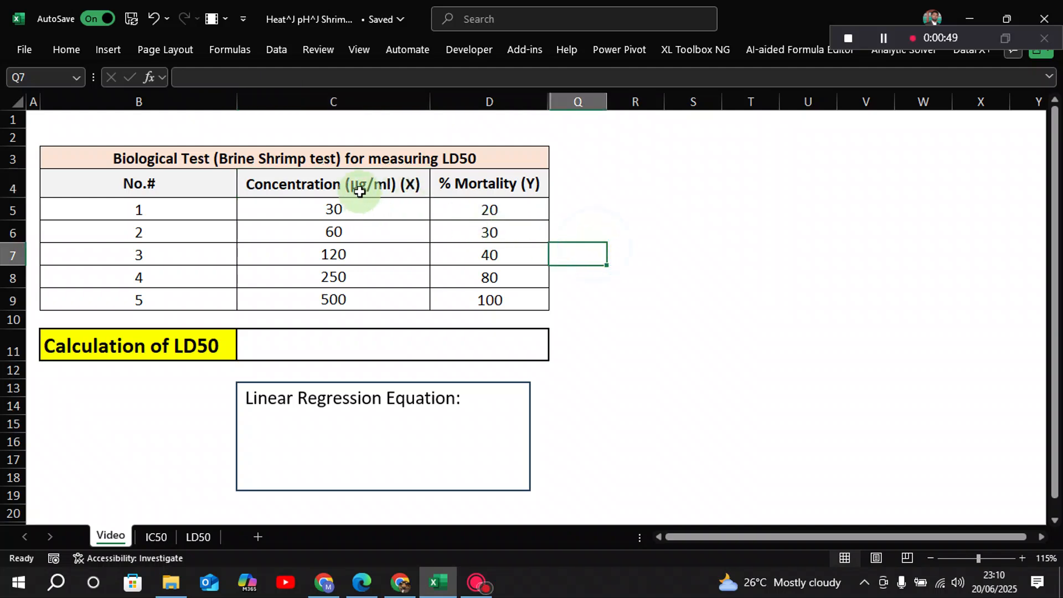
Insert a scatter chart with straight lines and markers from the concentration and mortality data in C4:D9, and place it beside the table
{"action": "mouse_move", "coordinate": [360, 191]}
{"action": "left_mouse_down"}
{"action": "mouse_move", "coordinate": [465, 231]}
{"action": "mouse_move", "coordinate": [490, 297]}
{"action": "left_mouse_up"}
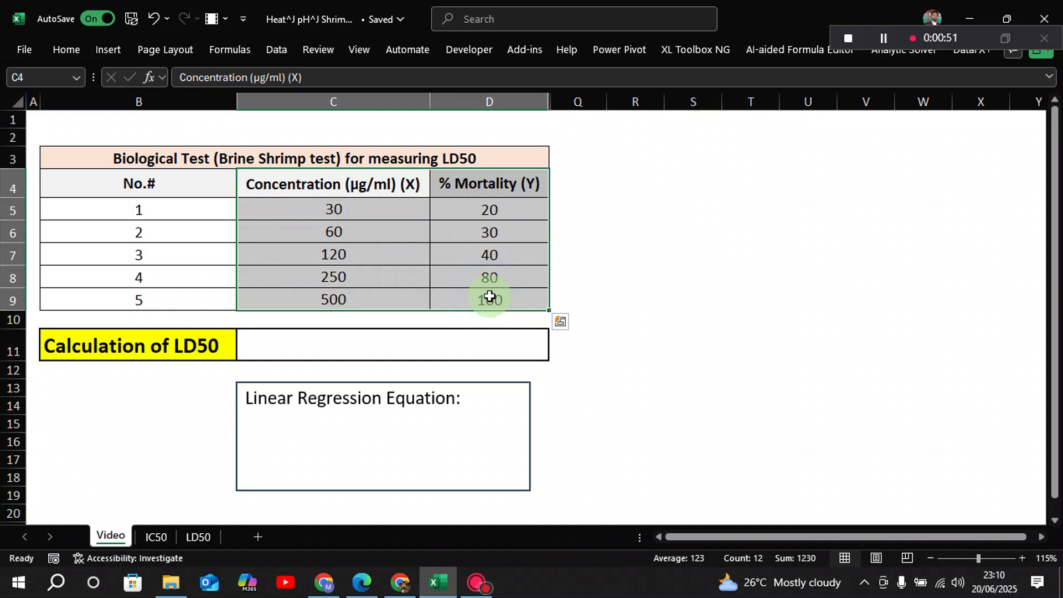
{"action": "left_click", "coordinate": [118, 51]}
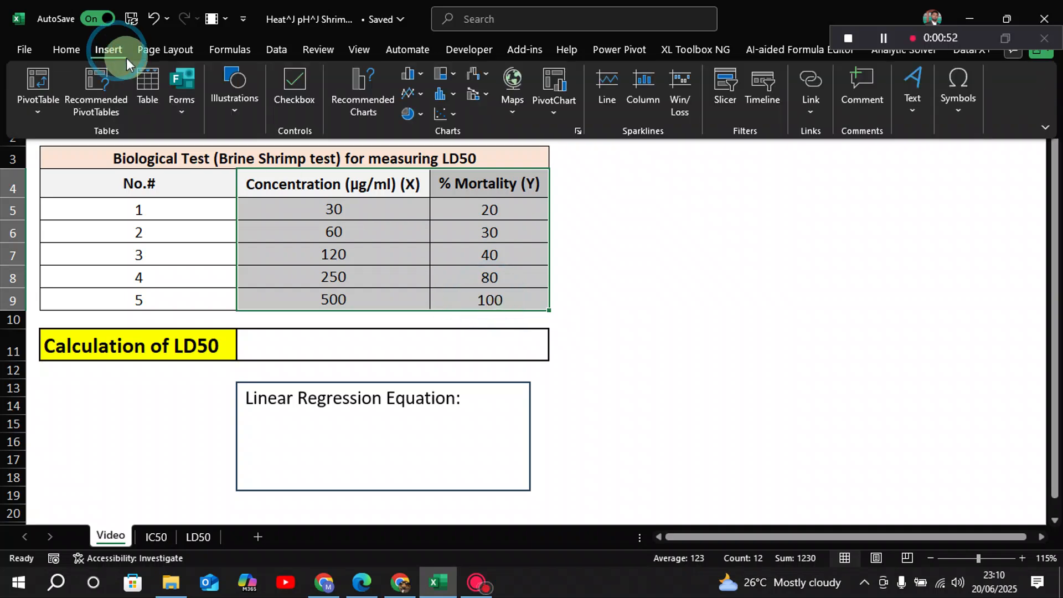
{"action": "left_click", "coordinate": [452, 120]}
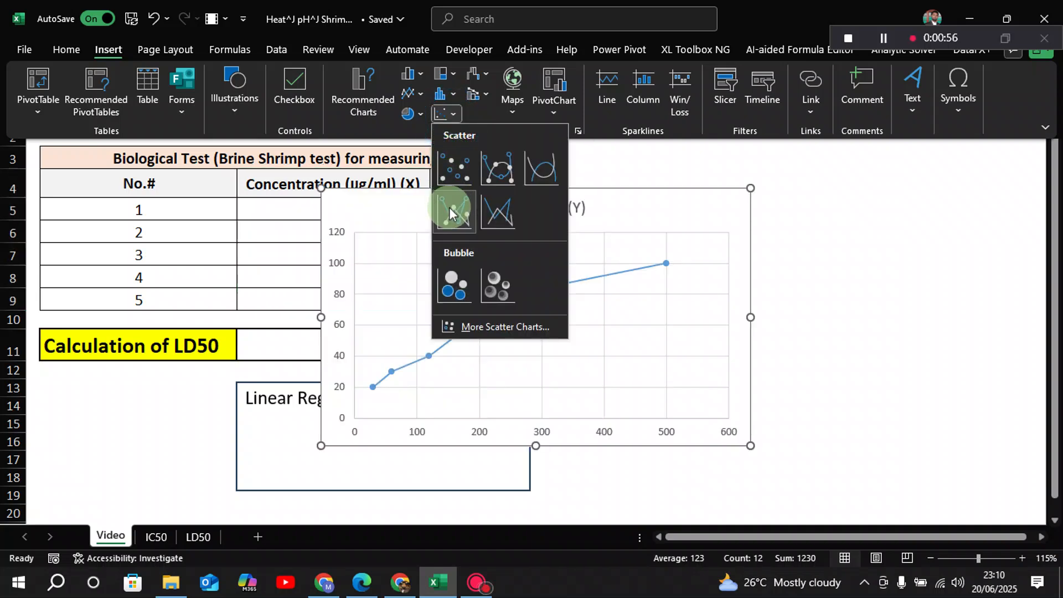
{"action": "left_click", "coordinate": [450, 213]}
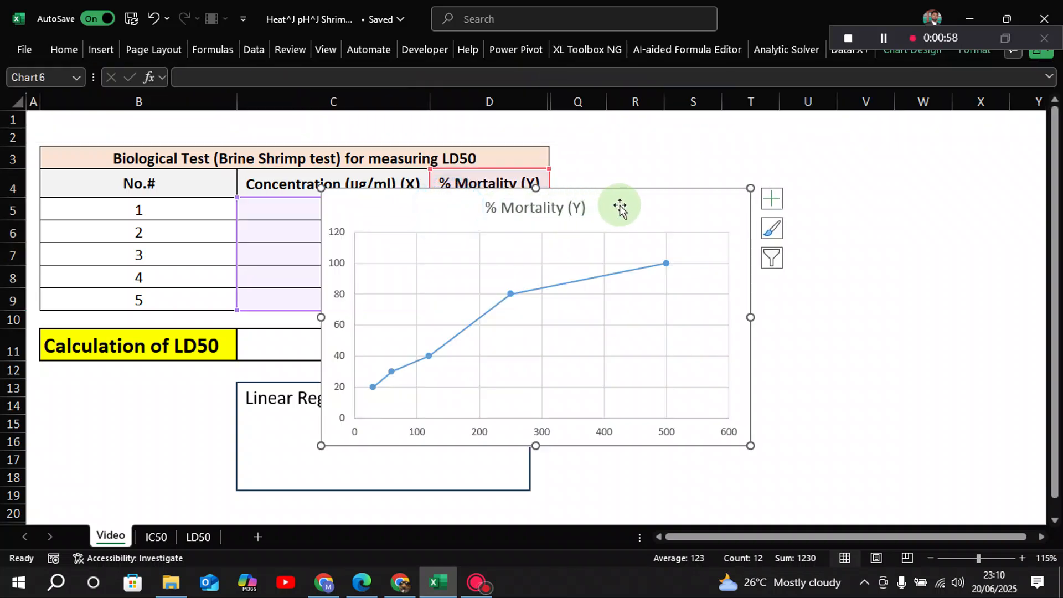
{"action": "left_click_drag", "start_coordinate": [624, 194], "coordinate": [871, 150]}
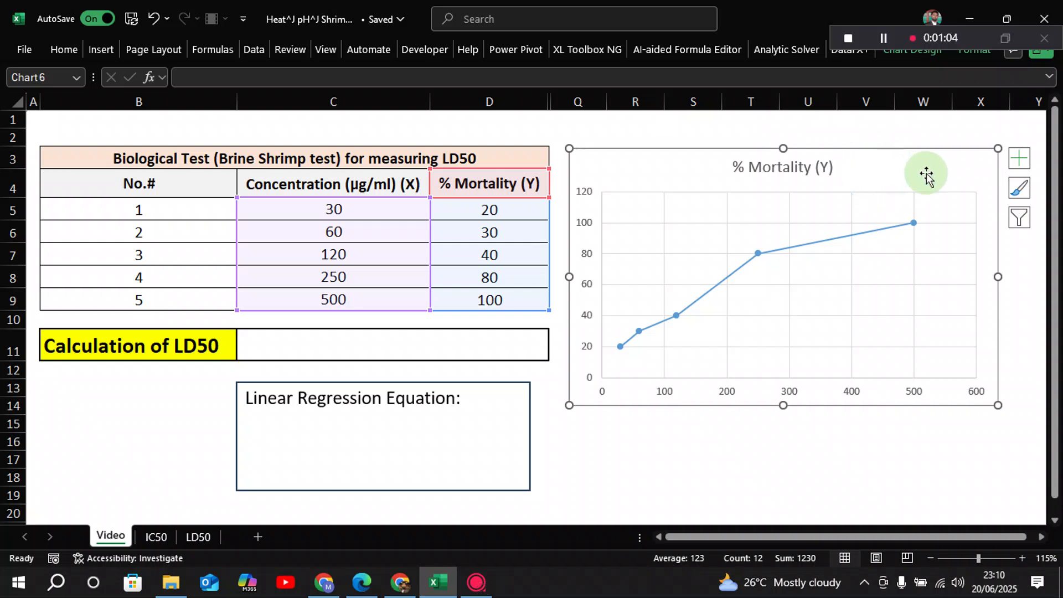
Add a linear trendline to the mortality chart, displaying its equation and R-squared value on the chart
{"action": "left_click", "coordinate": [1018, 160]}
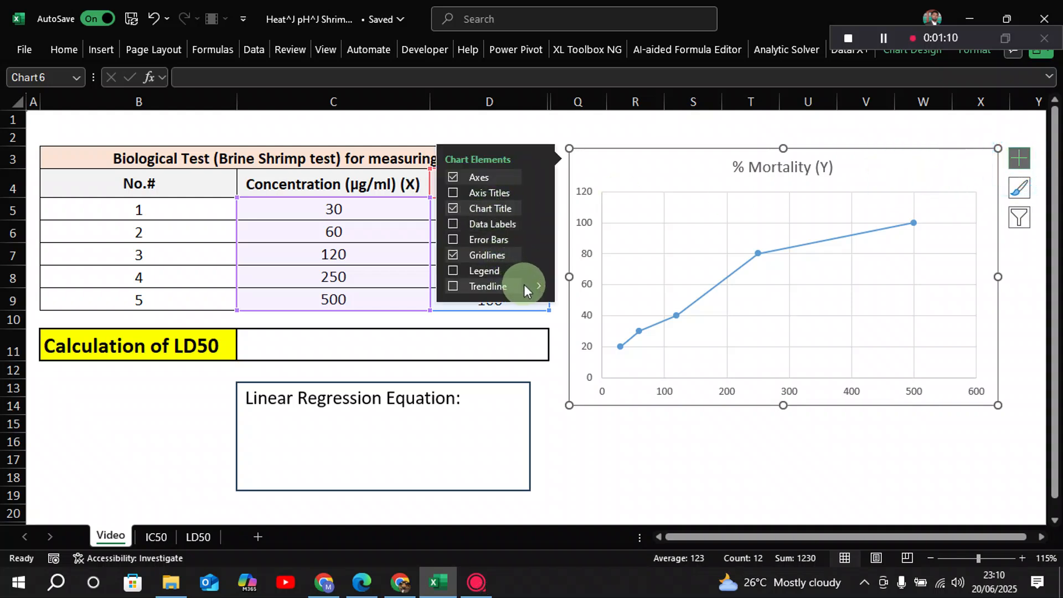
{"action": "left_click", "coordinate": [538, 286]}
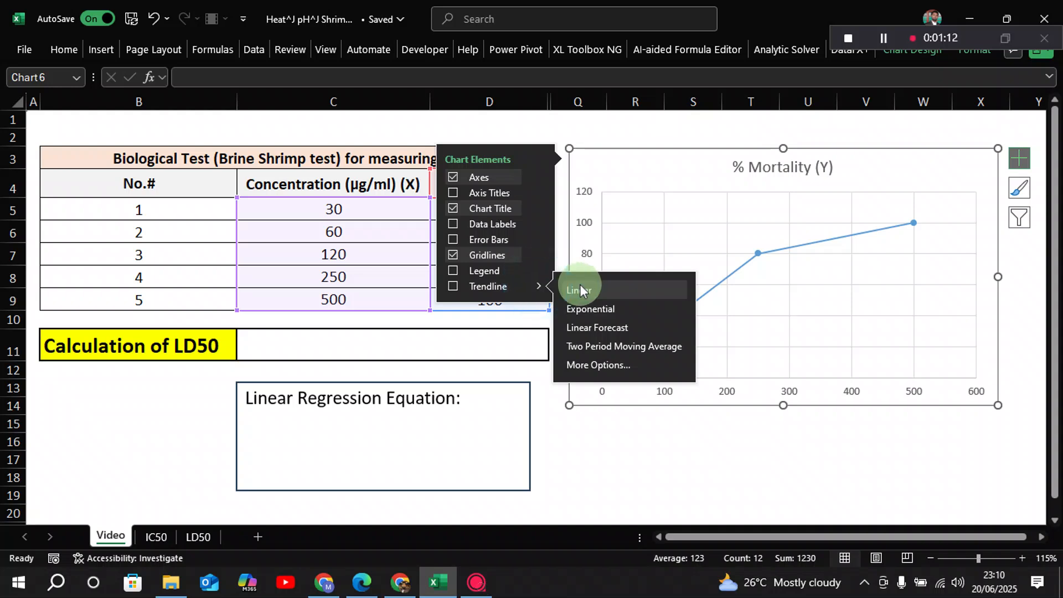
{"action": "left_click", "coordinate": [600, 370]}
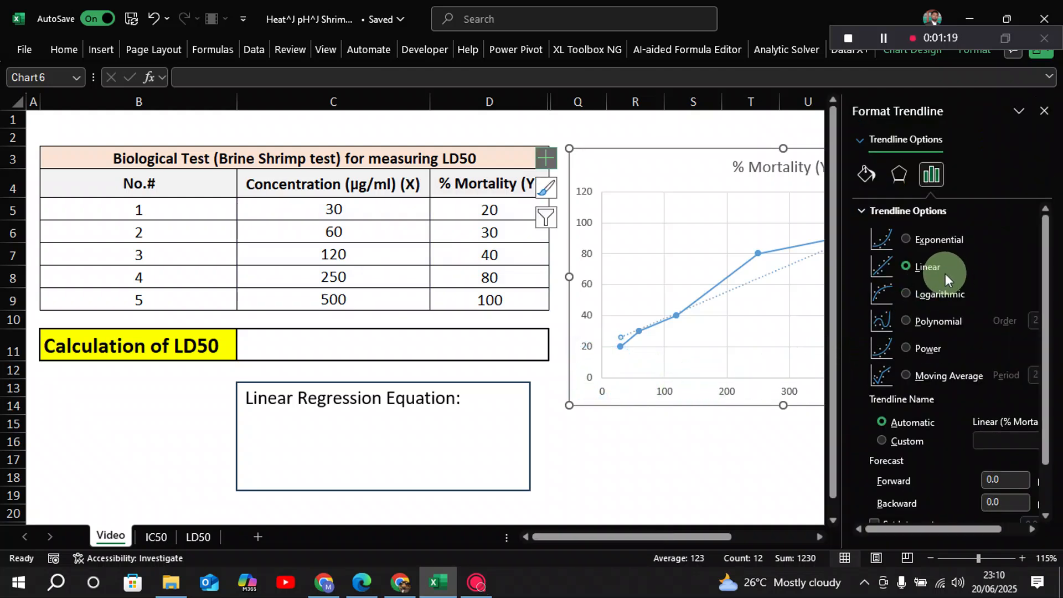
{"action": "scroll", "coordinate": [946, 274], "scroll_direction": "down", "scroll_amount": 1}
{"action": "scroll", "coordinate": [945, 274], "scroll_direction": "up", "scroll_amount": 1}
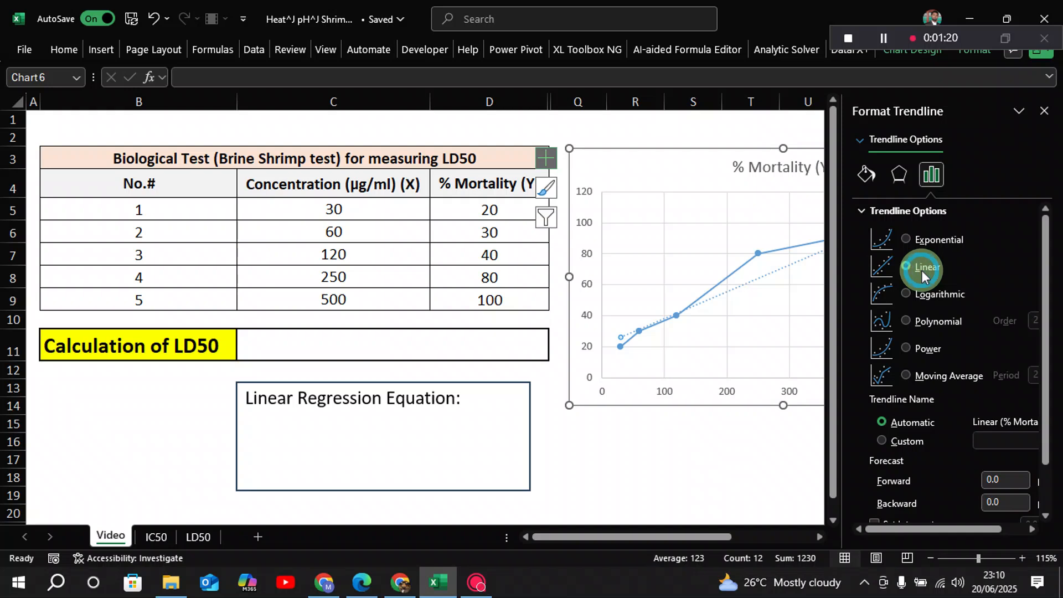
{"action": "scroll", "coordinate": [922, 270], "scroll_direction": "down", "scroll_amount": 1}
{"action": "scroll", "coordinate": [921, 270], "scroll_direction": "down", "scroll_amount": 1}
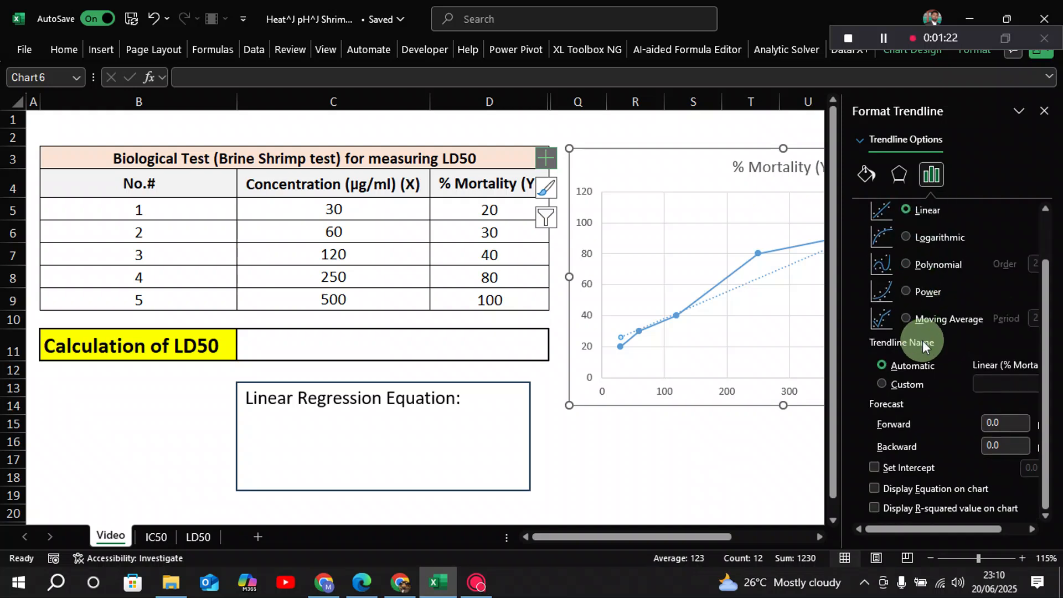
{"action": "left_click", "coordinate": [875, 489]}
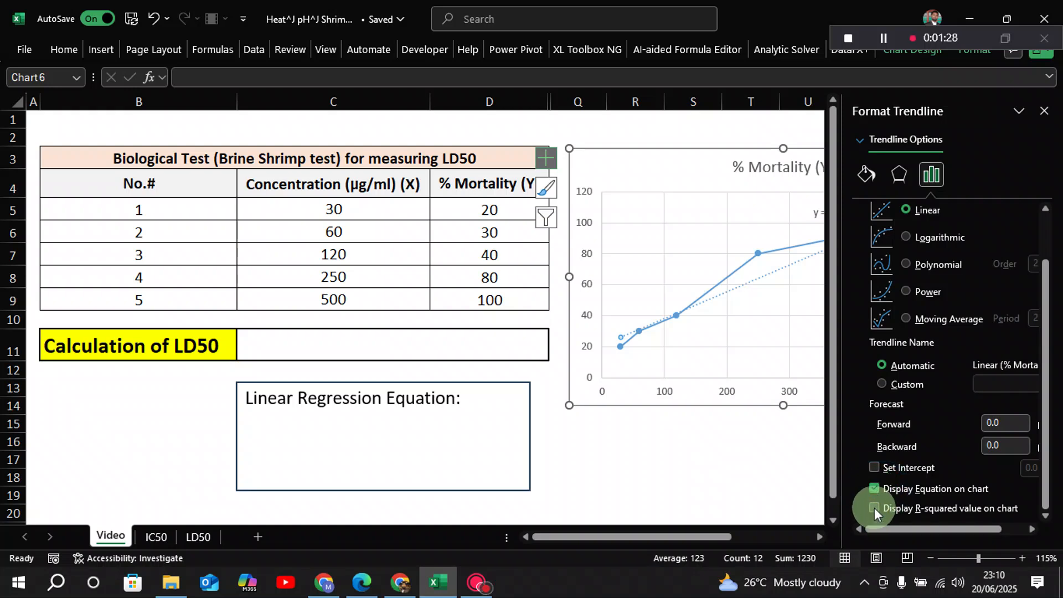
{"action": "left_click", "coordinate": [875, 508]}
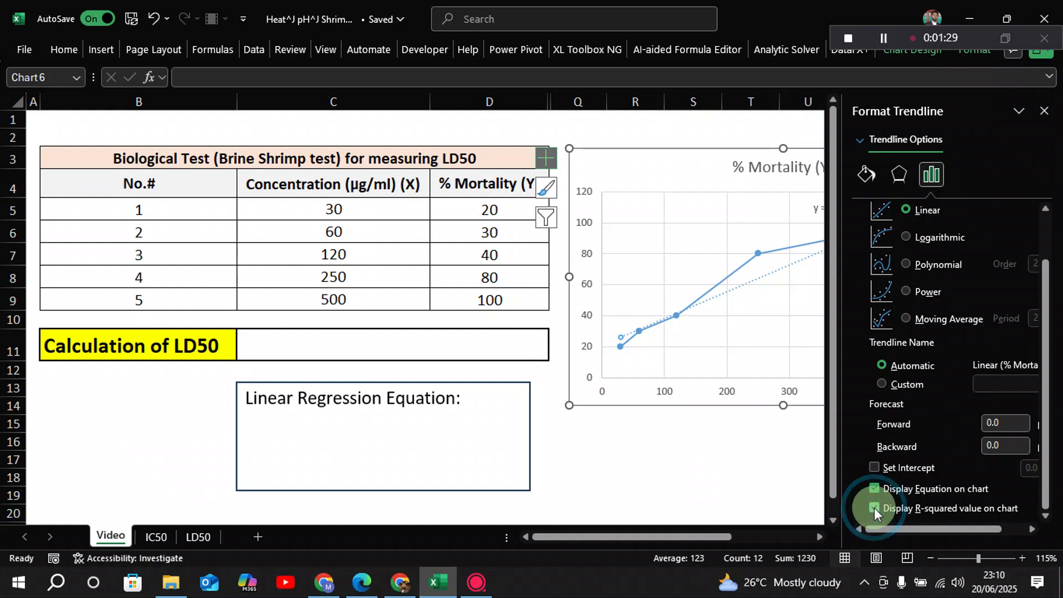
{"action": "left_click", "coordinate": [753, 490]}
{"action": "left_click", "coordinate": [717, 209]}
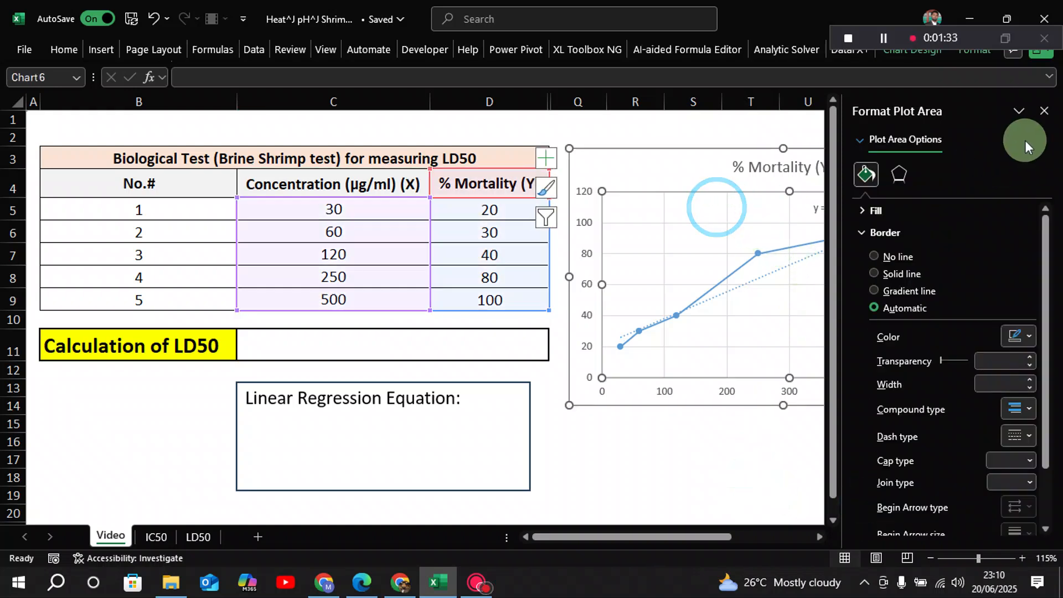
{"action": "left_click", "coordinate": [1044, 110]}
Enlarge the trendline equation label to 16 pt and position it in the upper-left part of the plot area, inside the axis
{"action": "left_click", "coordinate": [866, 213]}
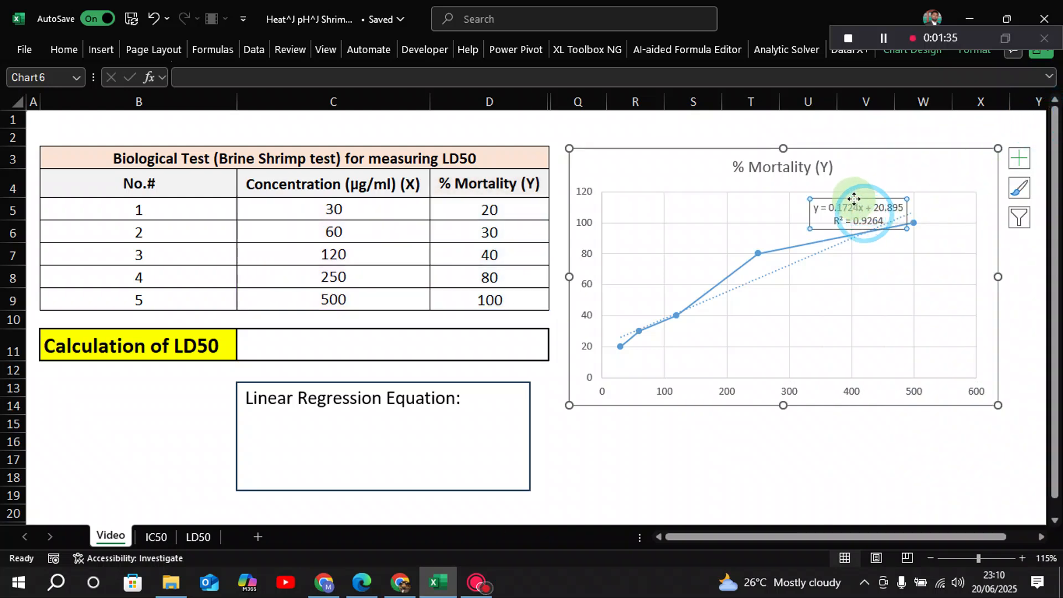
{"action": "left_click_drag", "start_coordinate": [859, 209], "coordinate": [714, 218]}
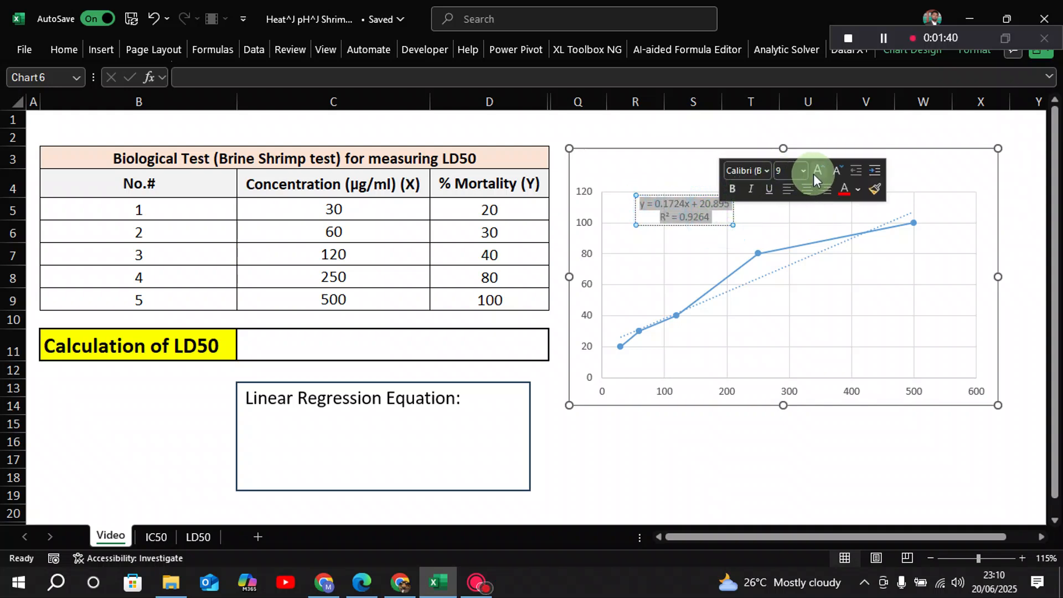
{"action": "left_click", "coordinate": [685, 215]}
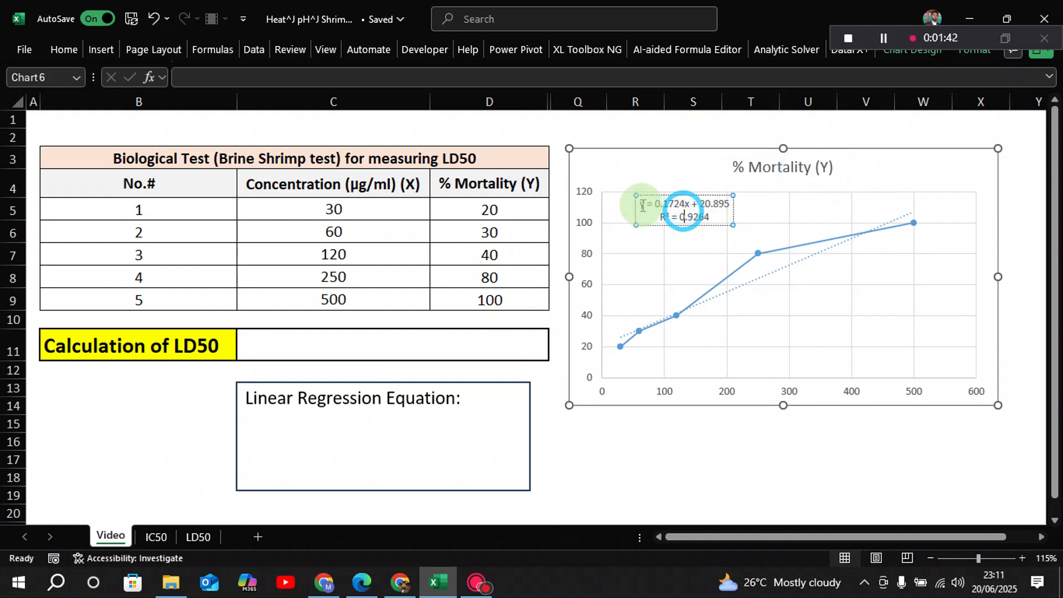
{"action": "left_click_drag", "start_coordinate": [641, 204], "coordinate": [714, 218]}
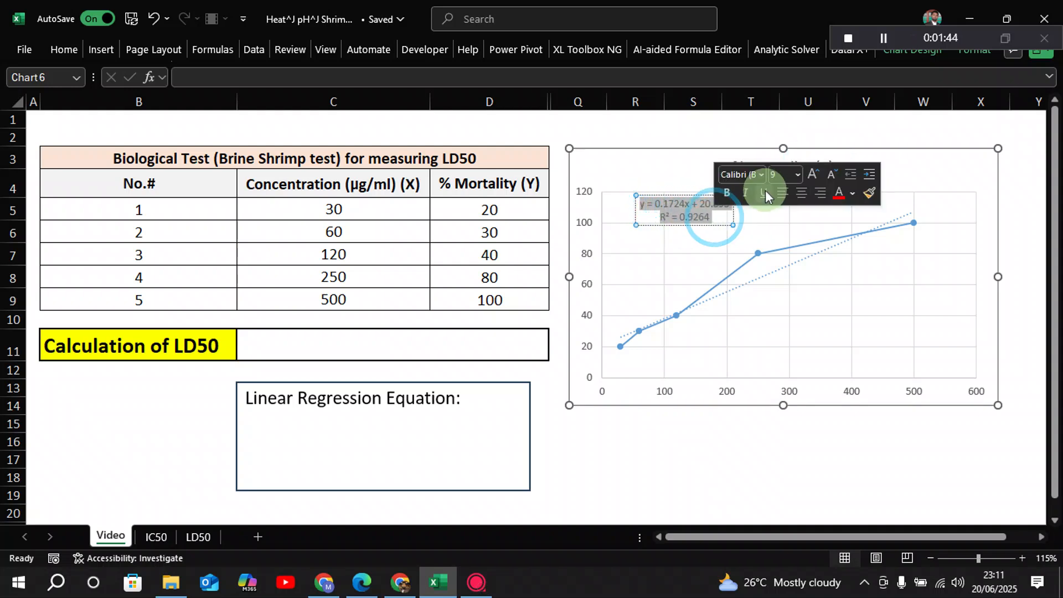
{"action": "left_click", "coordinate": [813, 175]}
{"action": "left_click", "coordinate": [813, 175]}
{"action": "left_click", "coordinate": [813, 175]}
{"action": "left_click", "coordinate": [813, 175]}
{"action": "left_click", "coordinate": [813, 175]}
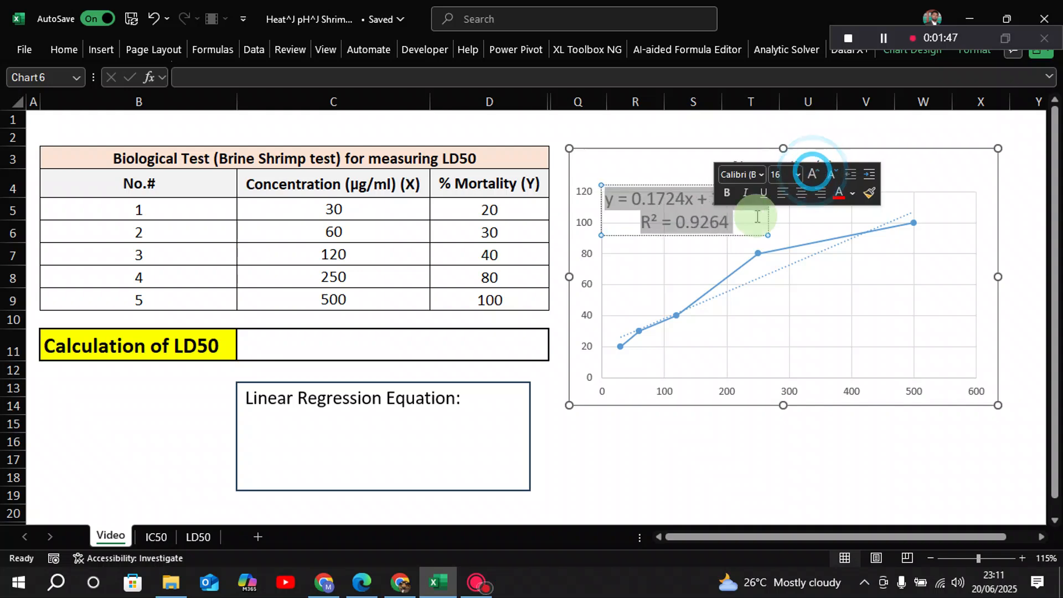
{"action": "left_click", "coordinate": [672, 247]}
{"action": "left_click", "coordinate": [690, 207]}
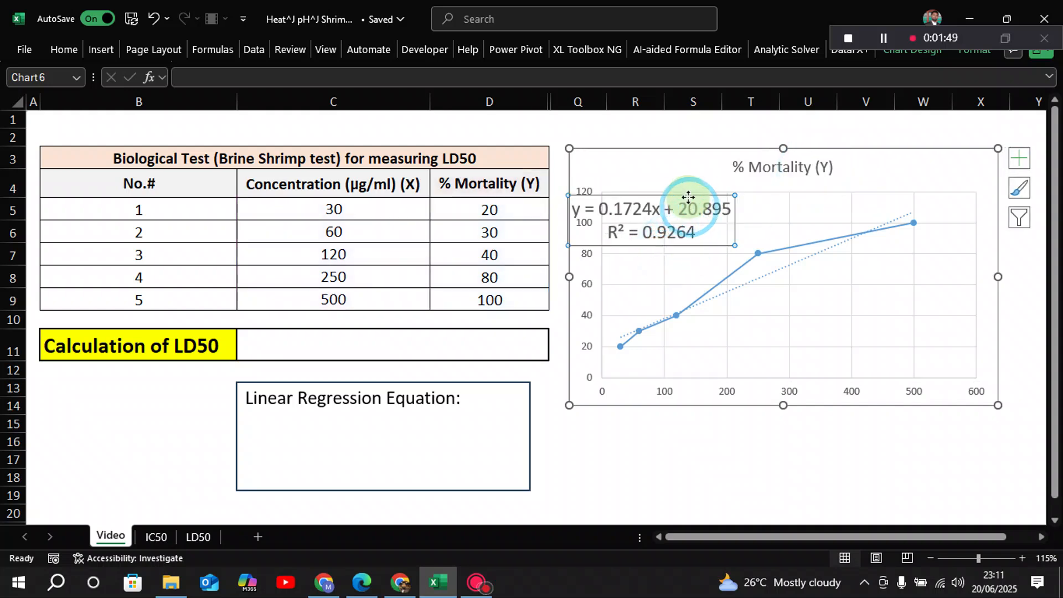
{"action": "left_click_drag", "start_coordinate": [688, 197], "coordinate": [761, 192]}
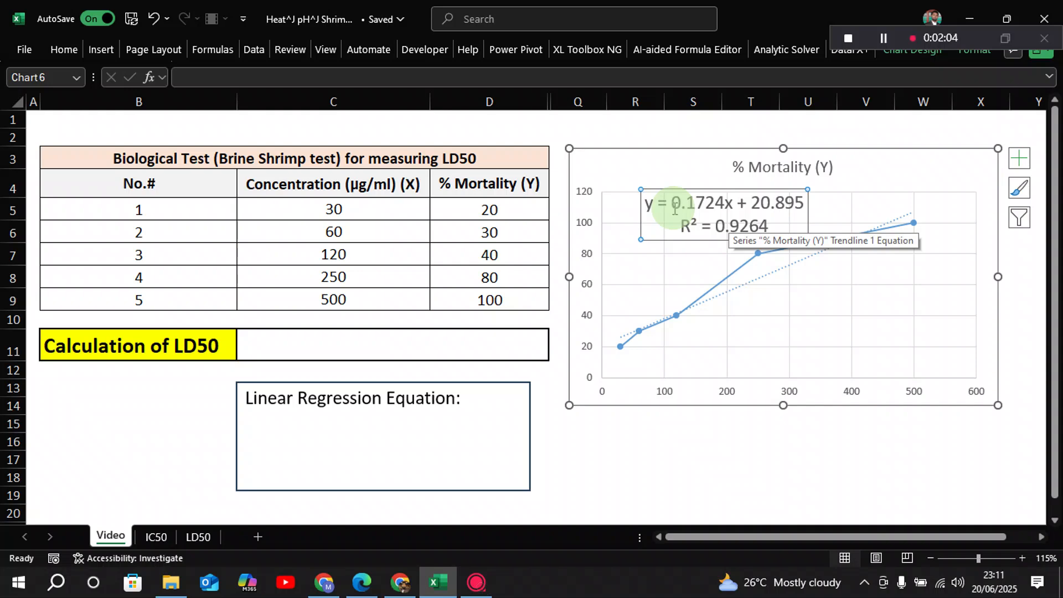
Examine the x and y terms of the regression equation in the chart's trendline label
{"action": "left_click", "coordinate": [729, 204]}
{"action": "double_click", "coordinate": [726, 203]}
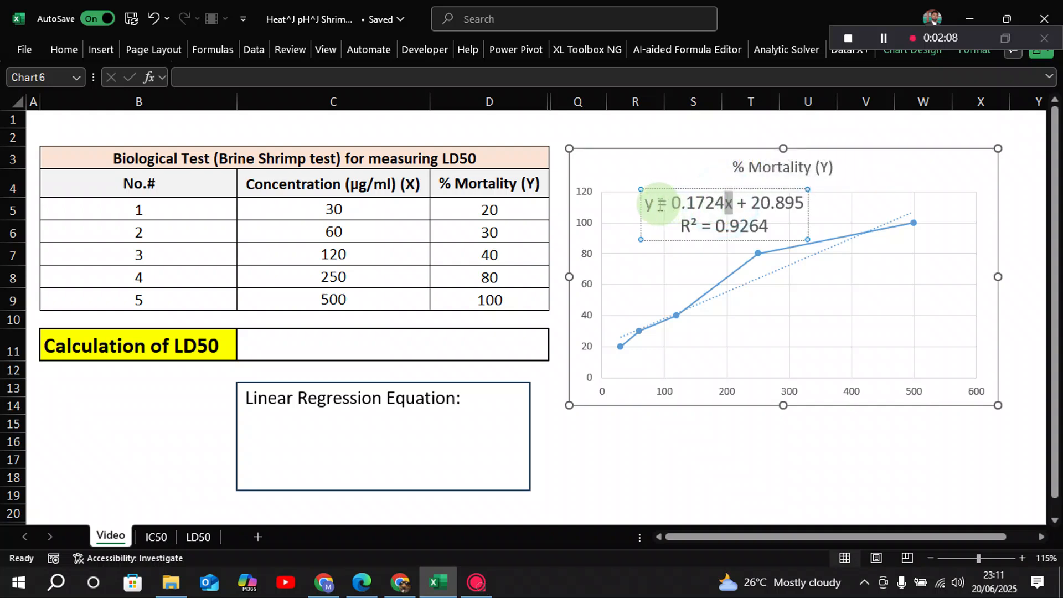
{"action": "double_click", "coordinate": [647, 205]}
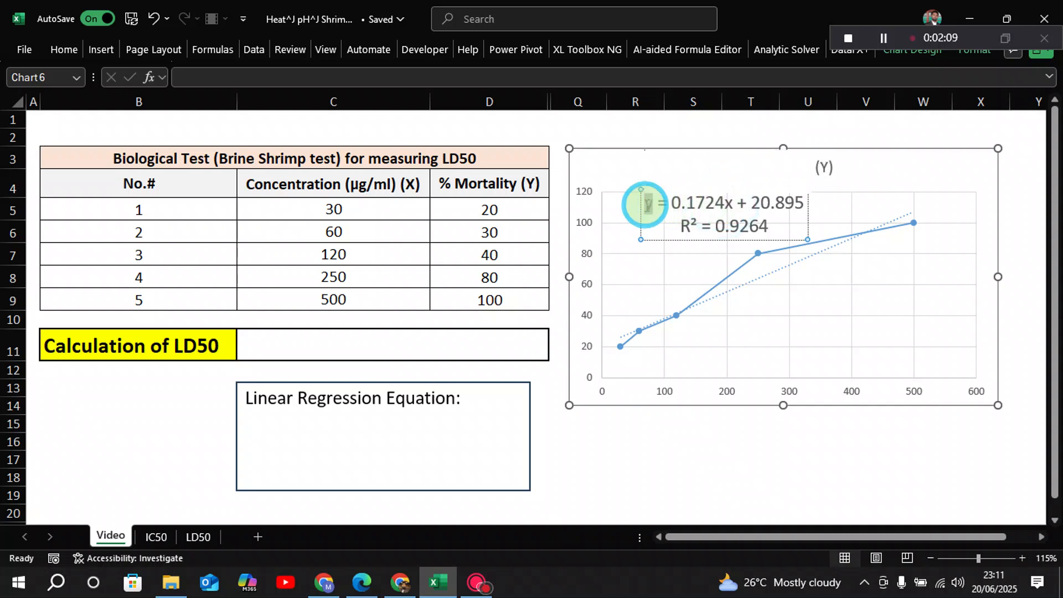
{"action": "left_click", "coordinate": [702, 226]}
{"action": "left_click", "coordinate": [805, 200]}
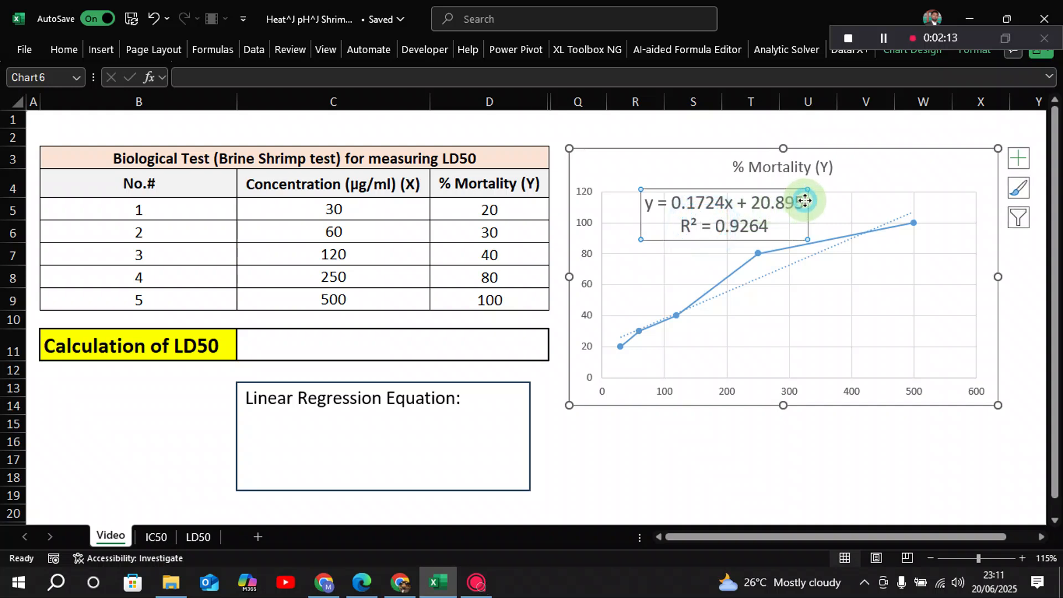
{"action": "left_click_drag", "start_coordinate": [801, 203], "coordinate": [642, 204]}
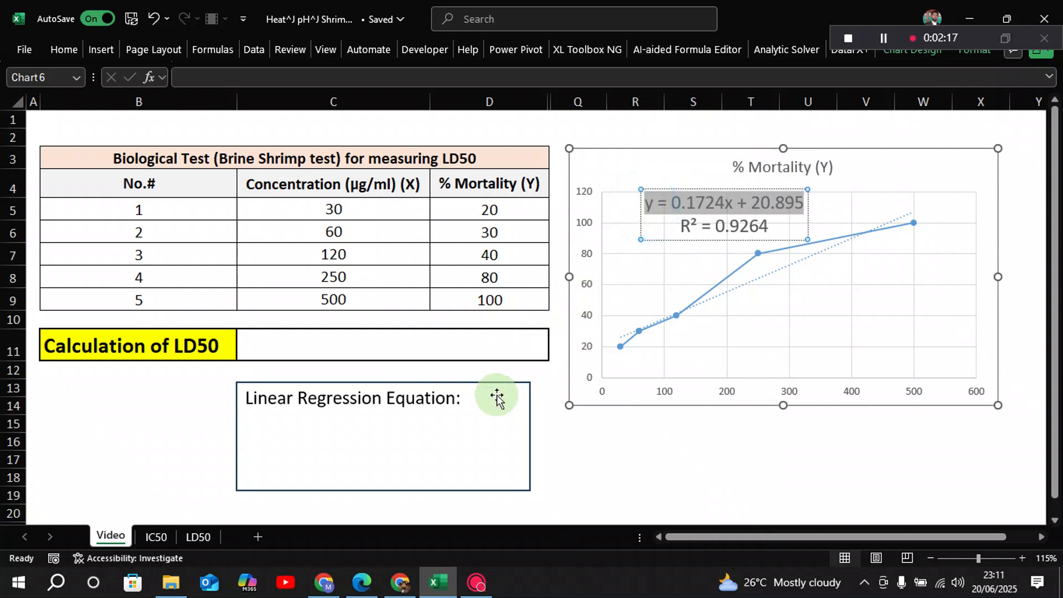
Enter "x = y-20.895" on the line below the "Linear Regression Equation:" heading in the text box
{"action": "left_click", "coordinate": [461, 398]}
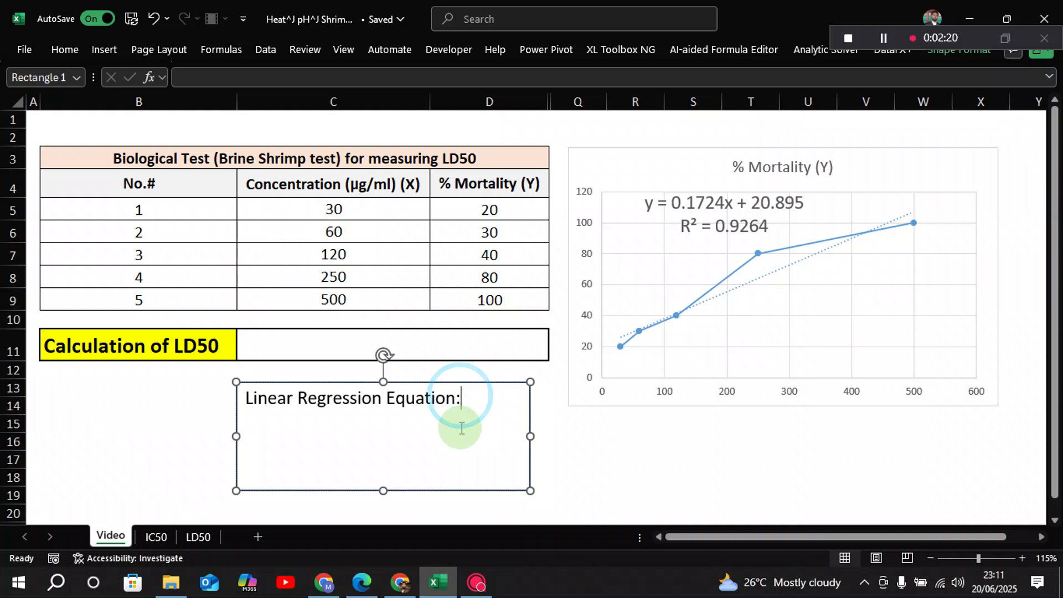
{"action": "left_click", "coordinate": [461, 428]}
{"action": "type", "text": "x"}
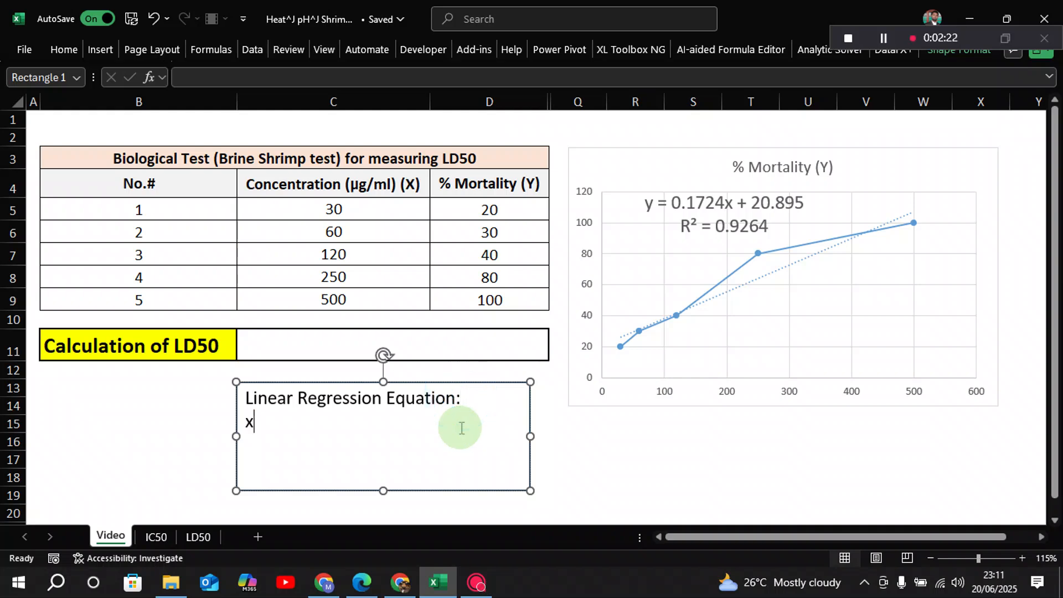
{"action": "type", "text": " = y-20."}
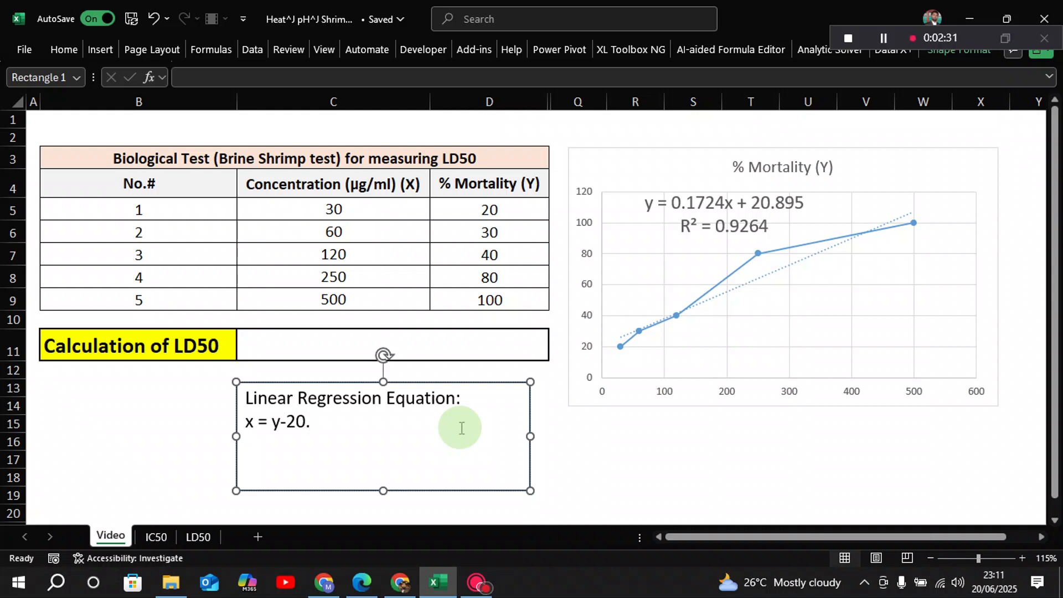
{"action": "type", "text": "895"}
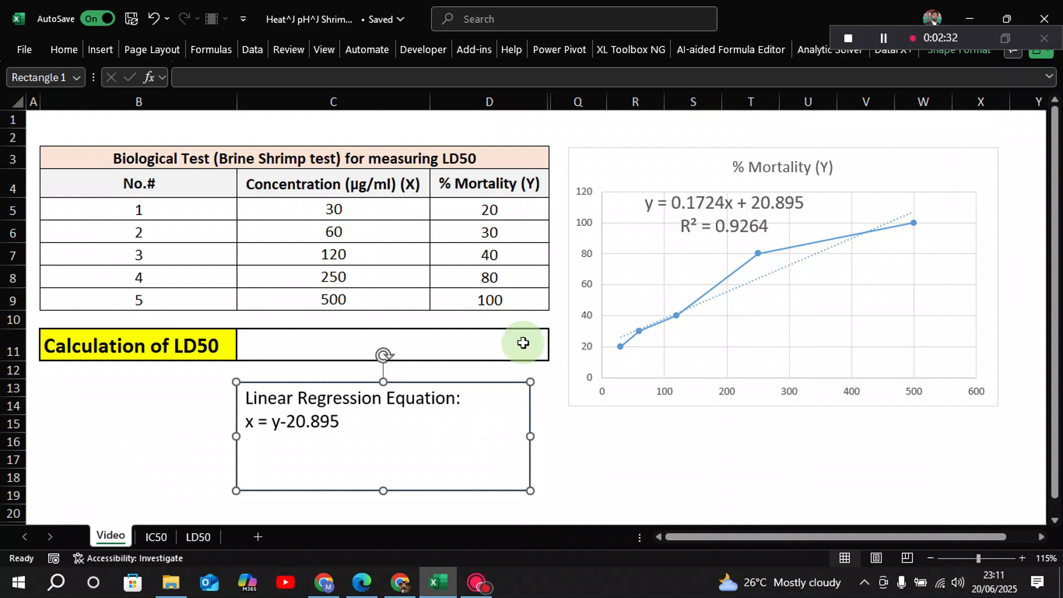
Enclose y-20.895 in parentheses so the text box equation reads "x = (y-20.895)"
{"action": "left_click", "coordinate": [272, 424]}
{"action": "type", "text": "("}
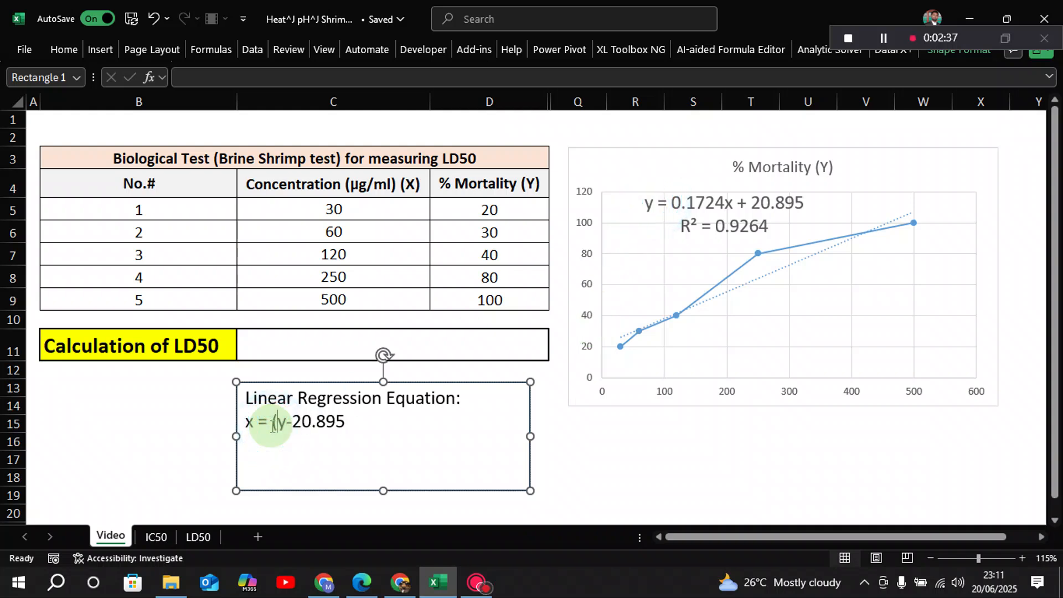
{"action": "left_click", "coordinate": [343, 424]}
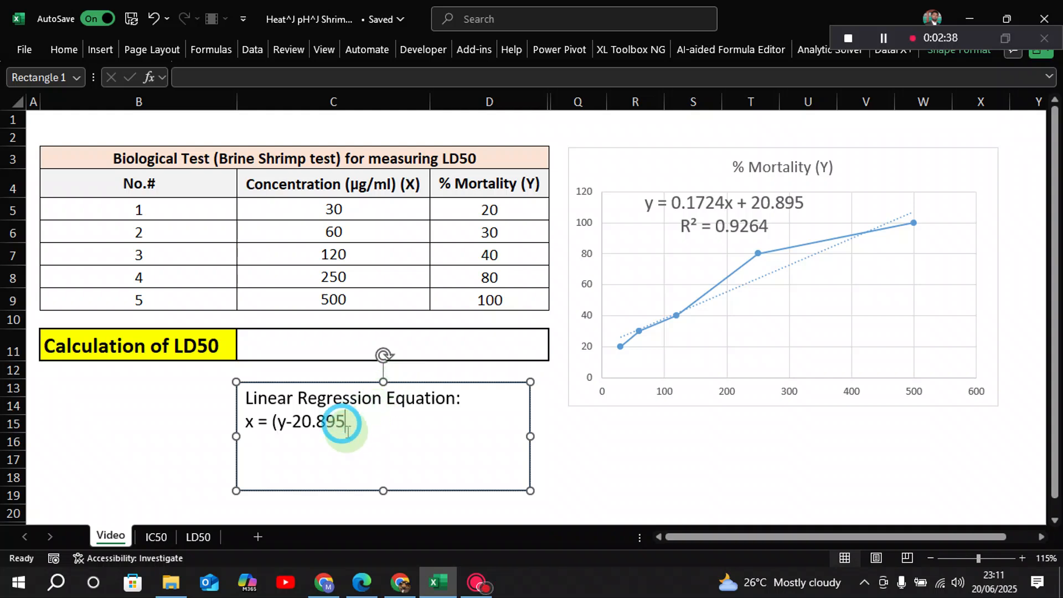
{"action": "type", "text": ")"}
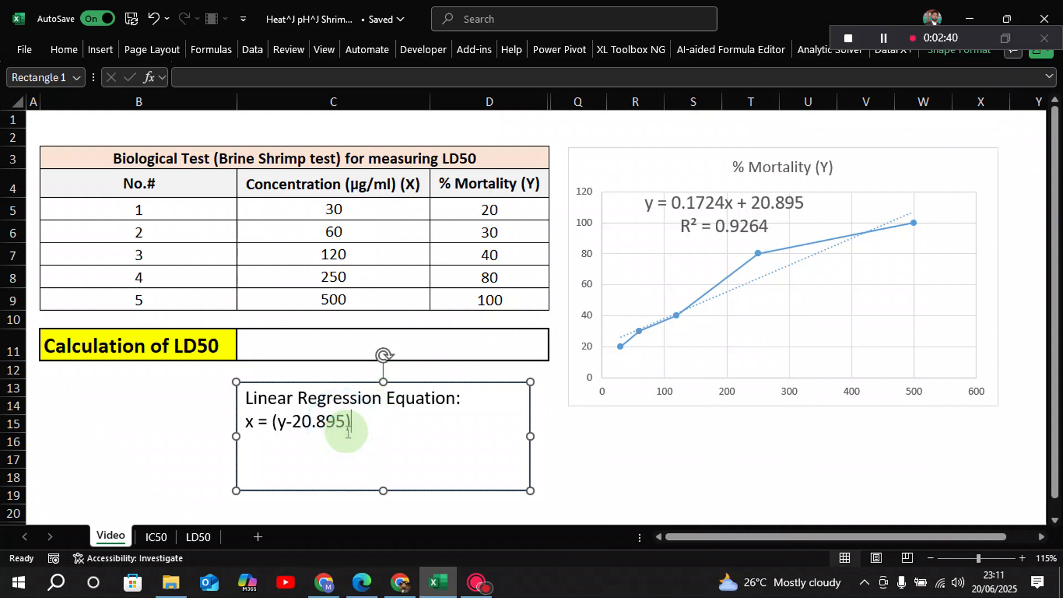
{"action": "type", "text": "/0.1724"}
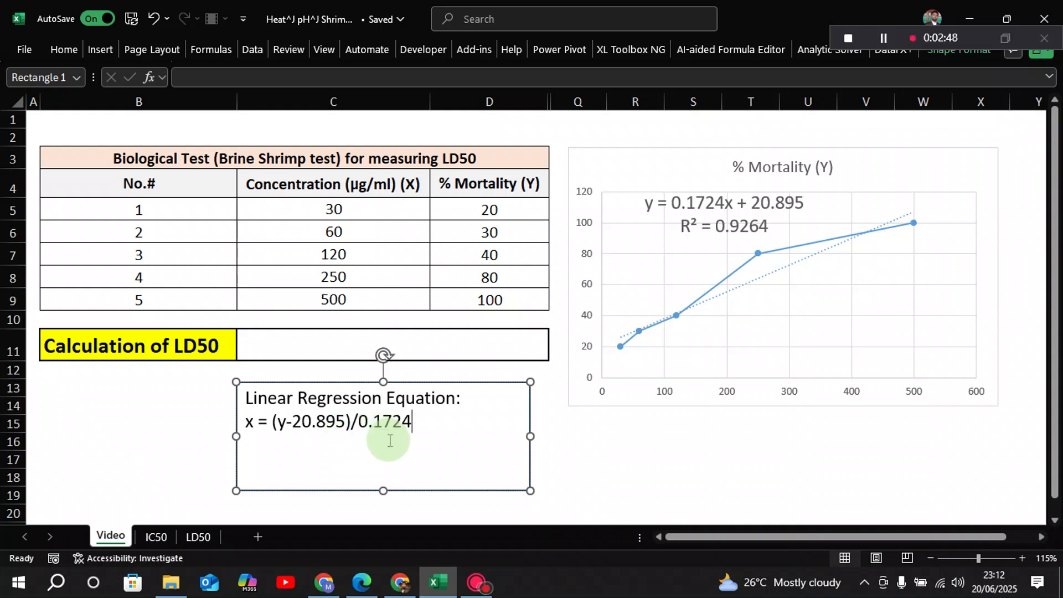
Enter the formula =(50-20.895)/0.1724 in cell C11, next to the "Calculation of LD50" label
{"action": "left_click", "coordinate": [279, 348]}
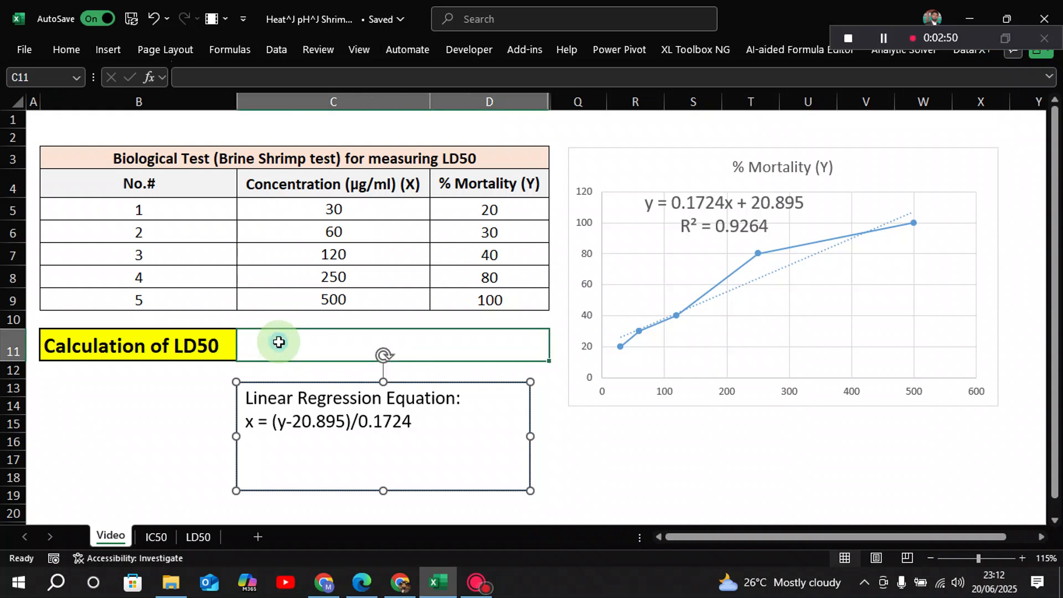
{"action": "double_click", "coordinate": [280, 343]}
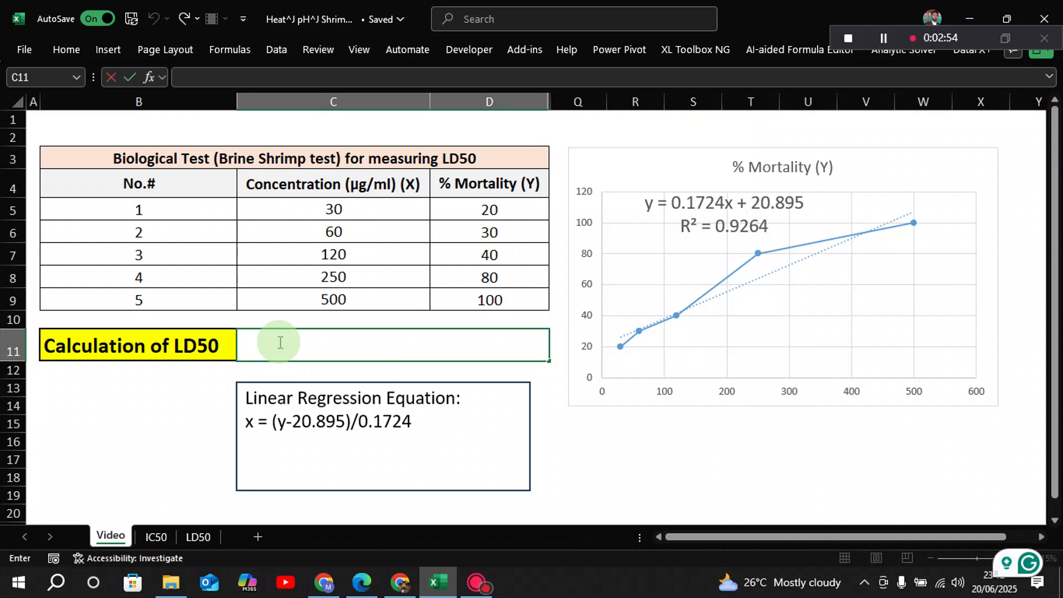
{"action": "type", "text": "=("}
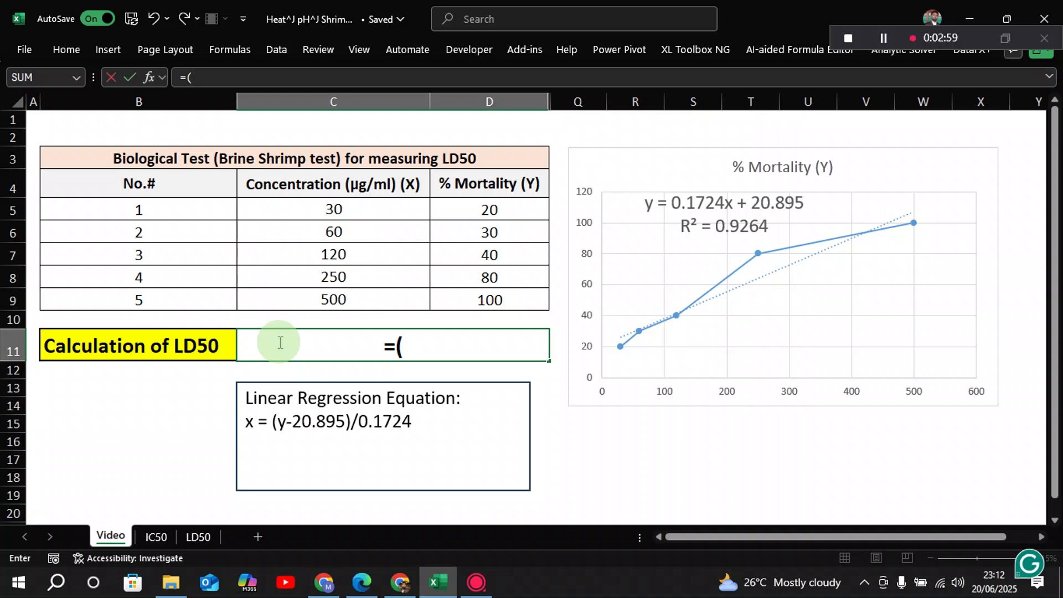
{"action": "type", "text": "50"}
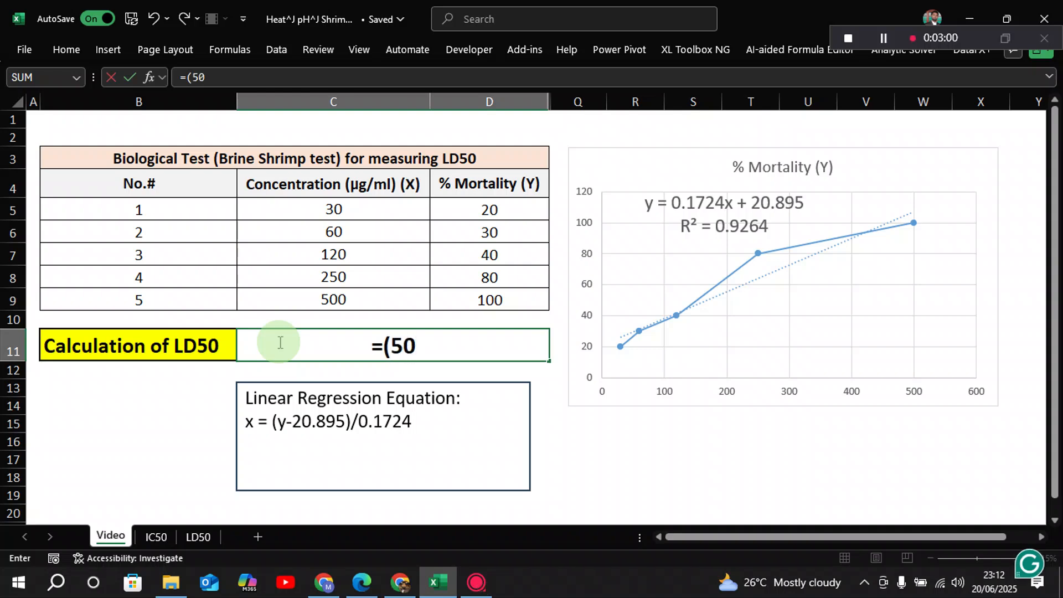
{"action": "type", "text": "-2"}
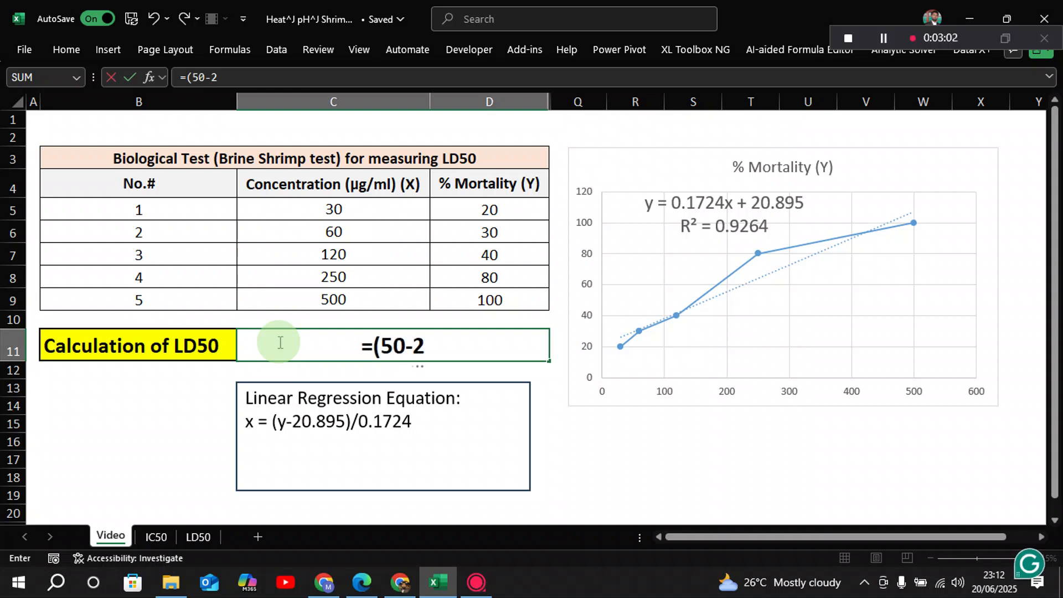
{"action": "type", "text": "0.8"}
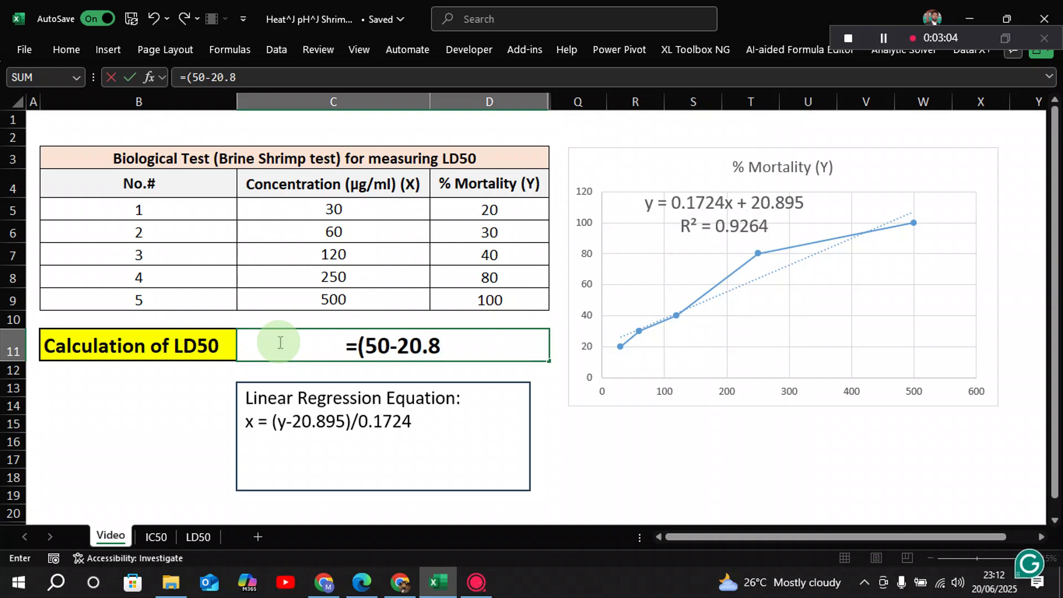
{"action": "type", "text": "95)"}
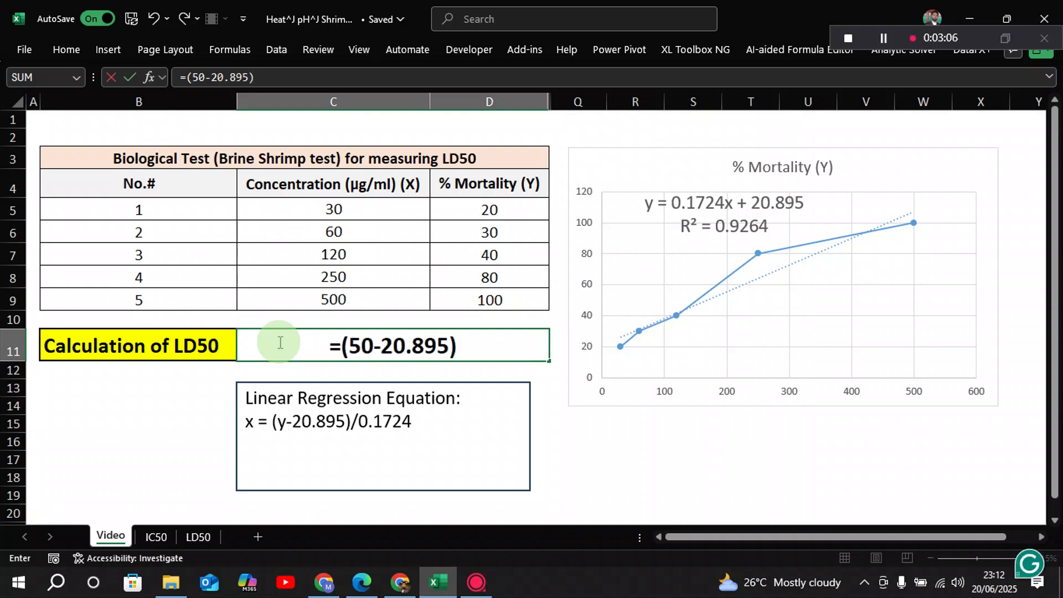
{"action": "type", "text": "/"}
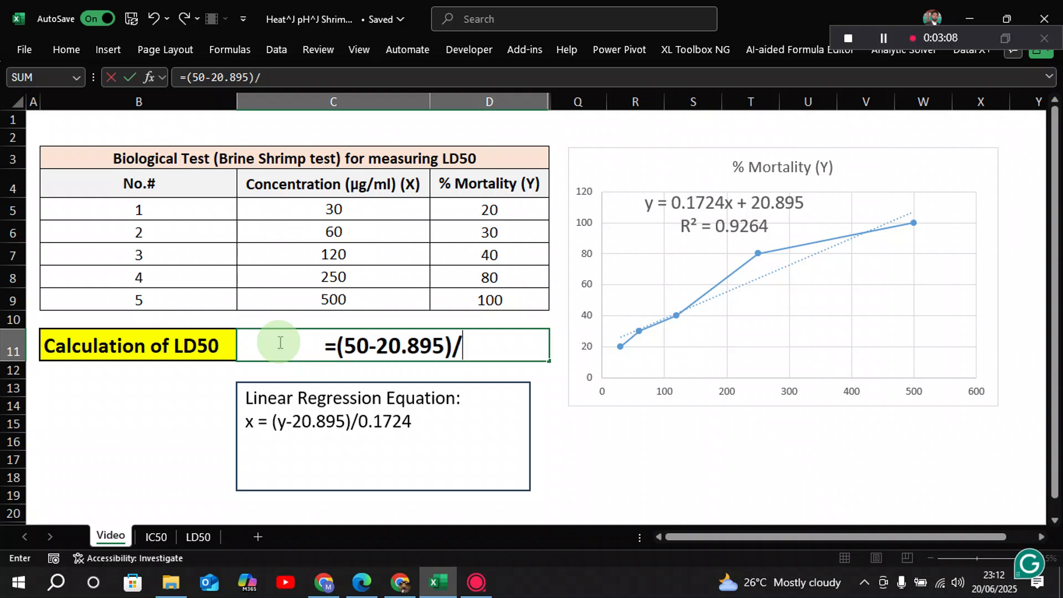
{"action": "type", "text": "0.1"}
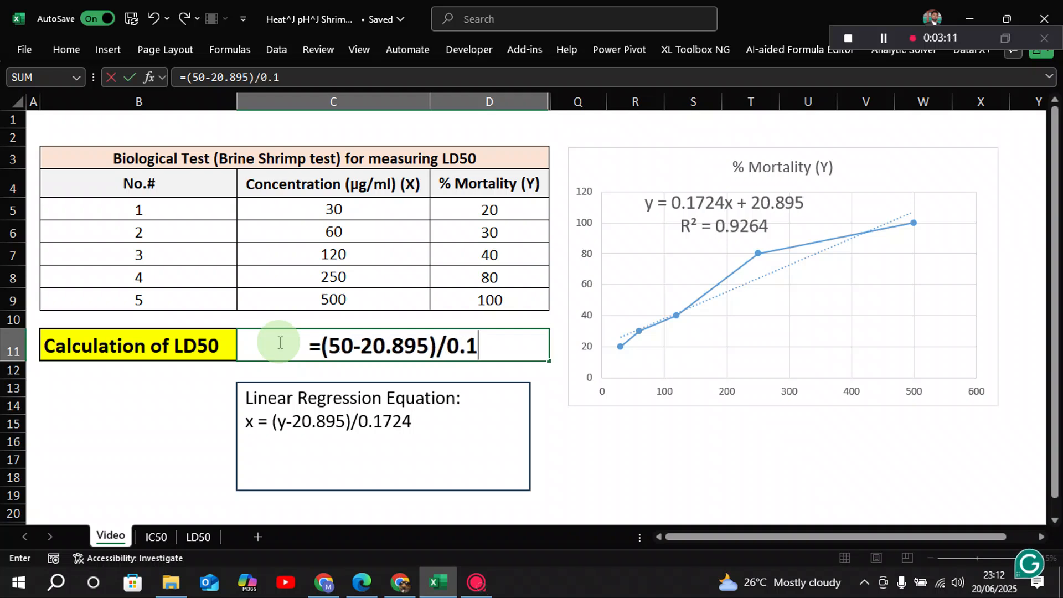
{"action": "type", "text": "72"}
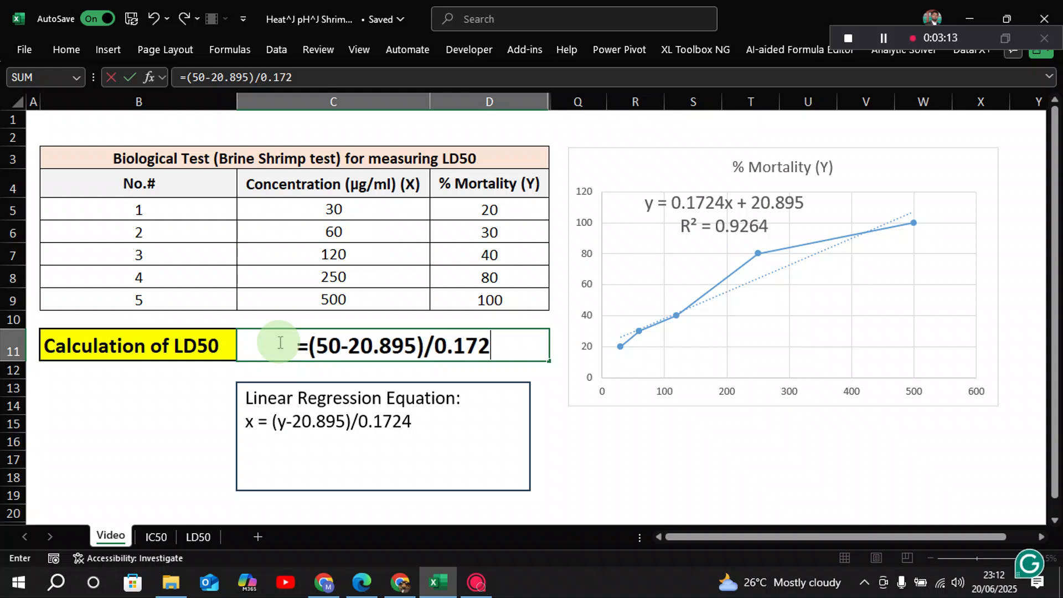
{"action": "type", "text": "4"}
{"action": "key", "text": "Return"}
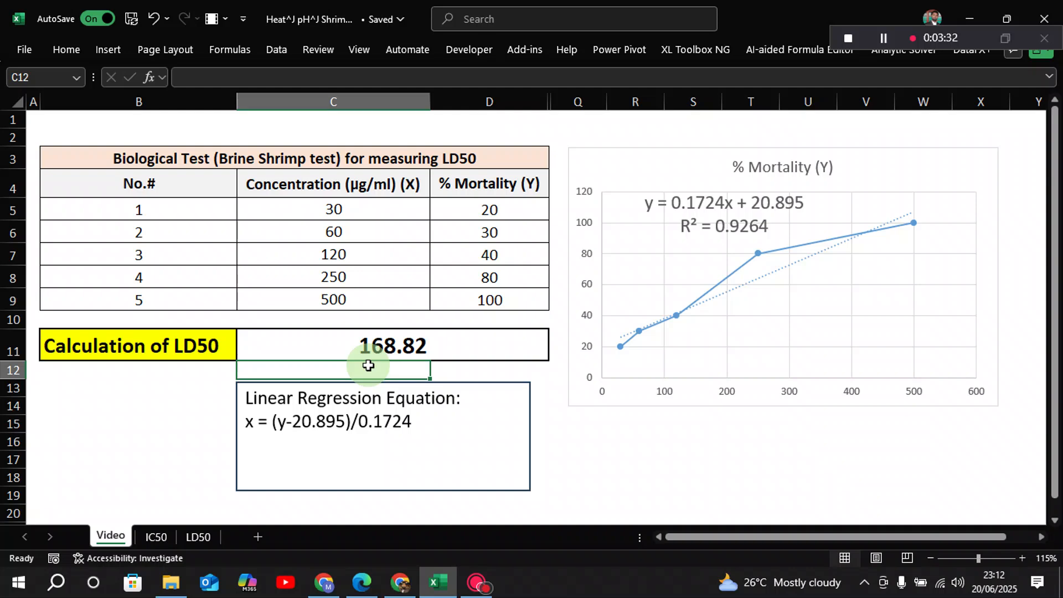
Examine the IC50 sheet's trendline equation, the worked regression steps in its text box and the IC50 formula in cell B10
{"action": "left_click", "coordinate": [158, 537]}
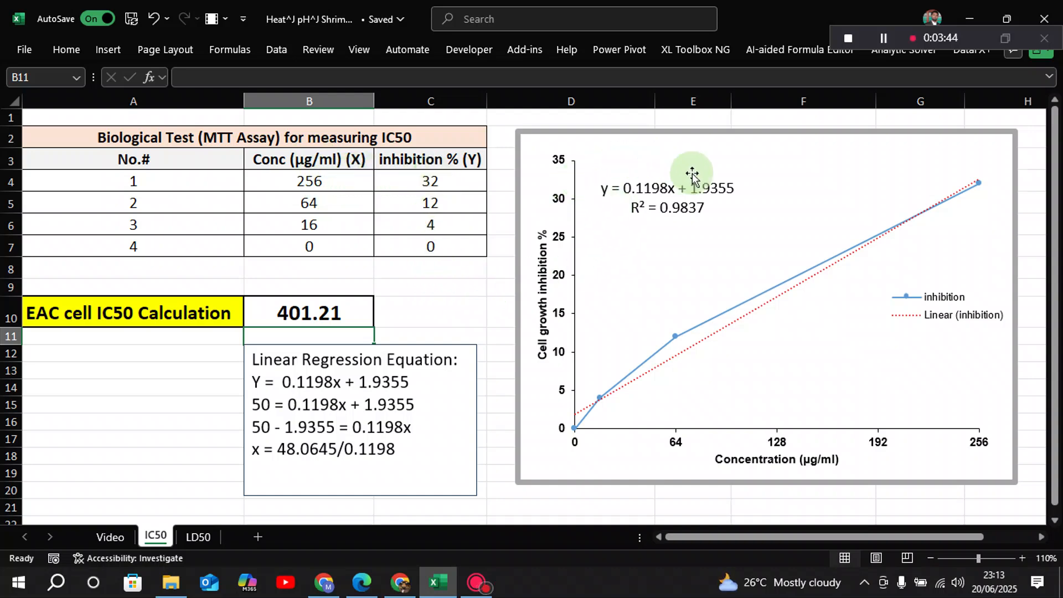
{"action": "left_click", "coordinate": [694, 209]}
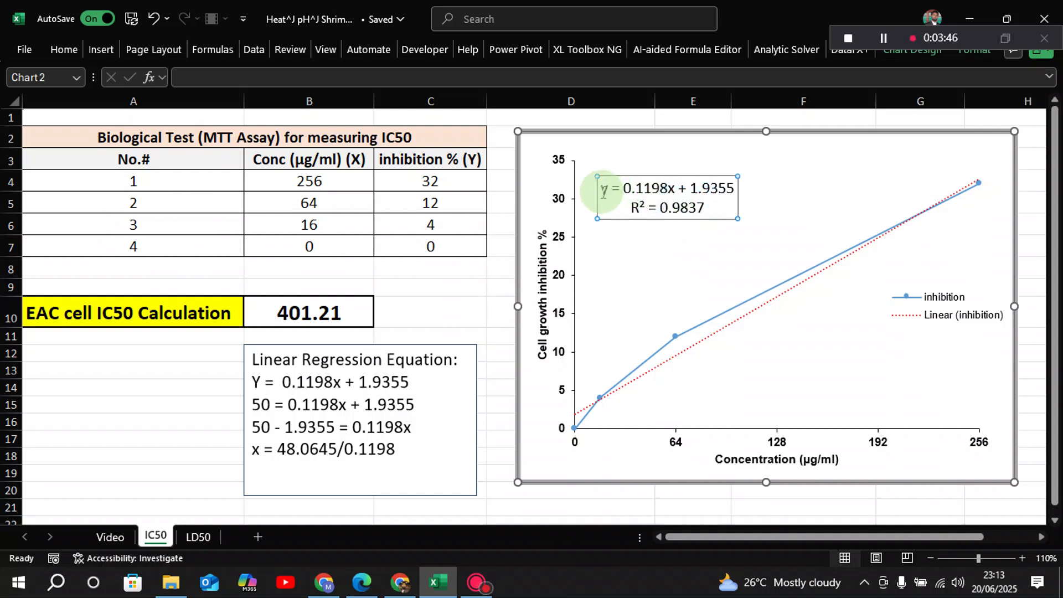
{"action": "left_click_drag", "start_coordinate": [603, 191], "coordinate": [691, 214]}
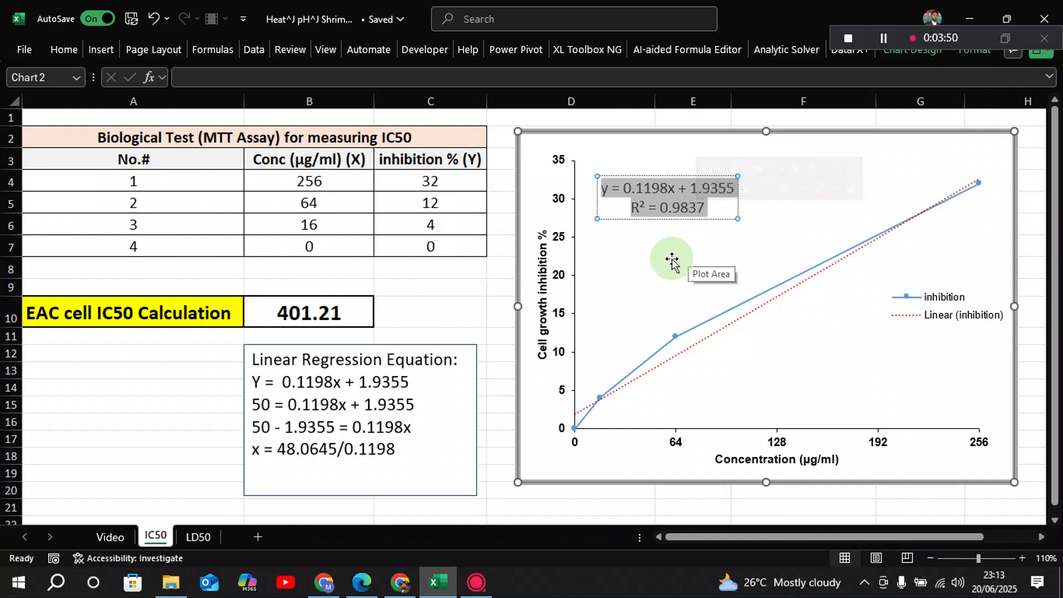
{"action": "left_click", "coordinate": [673, 259]}
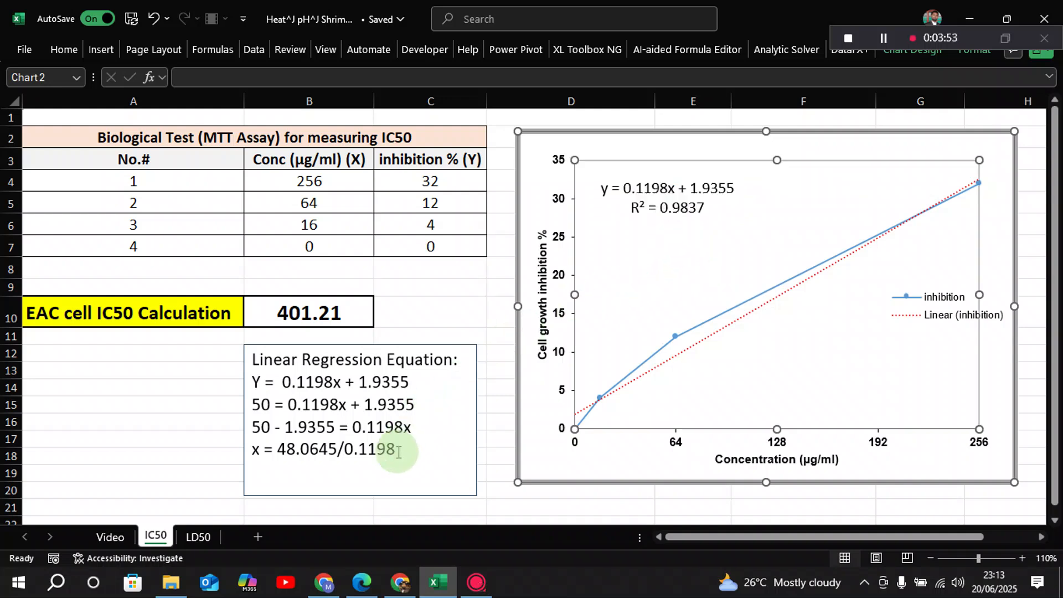
{"action": "left_click_drag", "start_coordinate": [398, 453], "coordinate": [268, 447]}
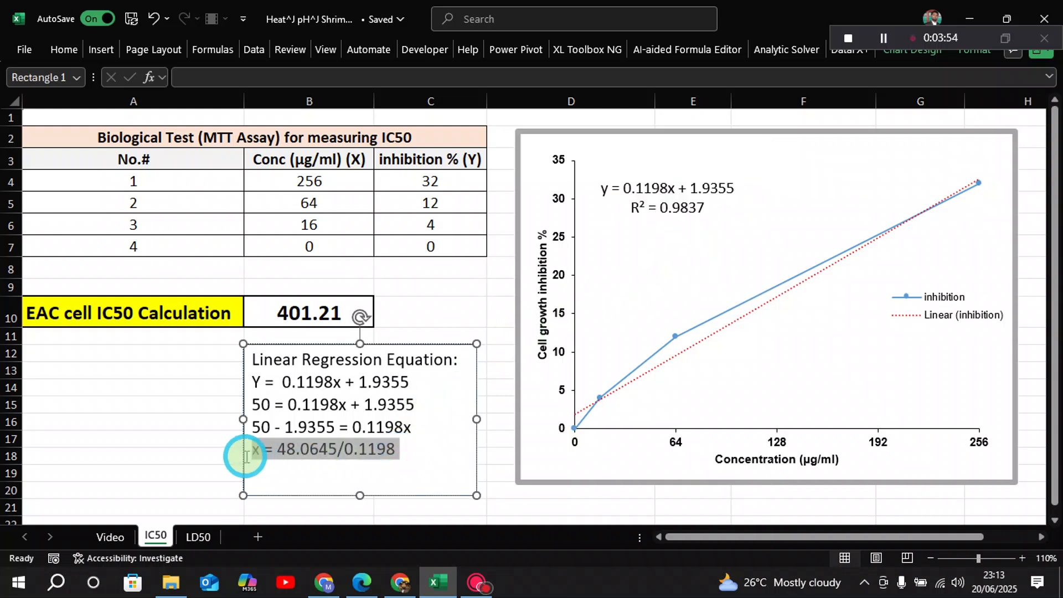
{"action": "left_click", "coordinate": [289, 464]}
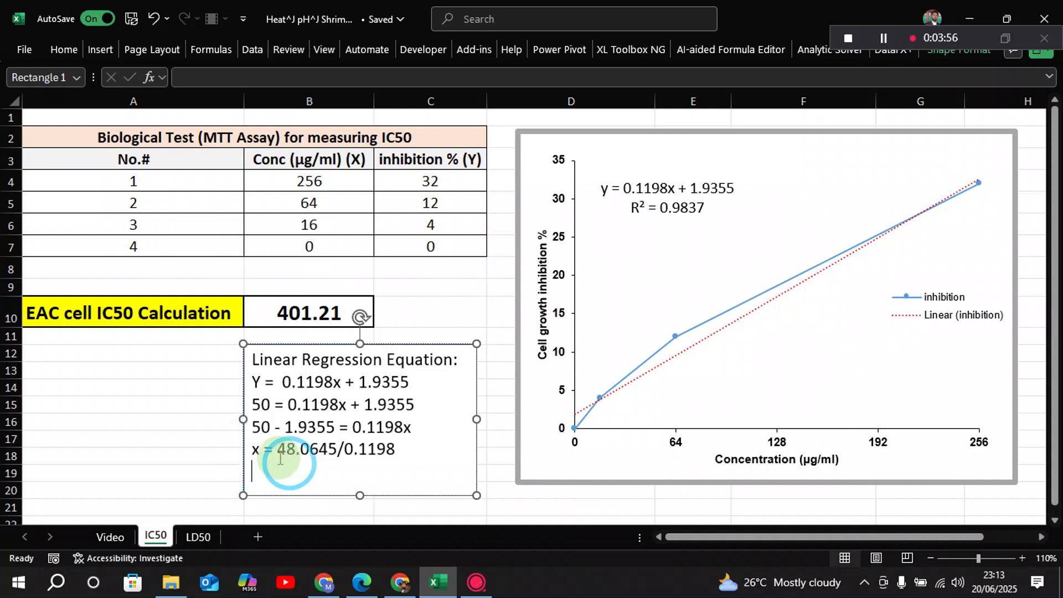
{"action": "left_click", "coordinate": [300, 306]}
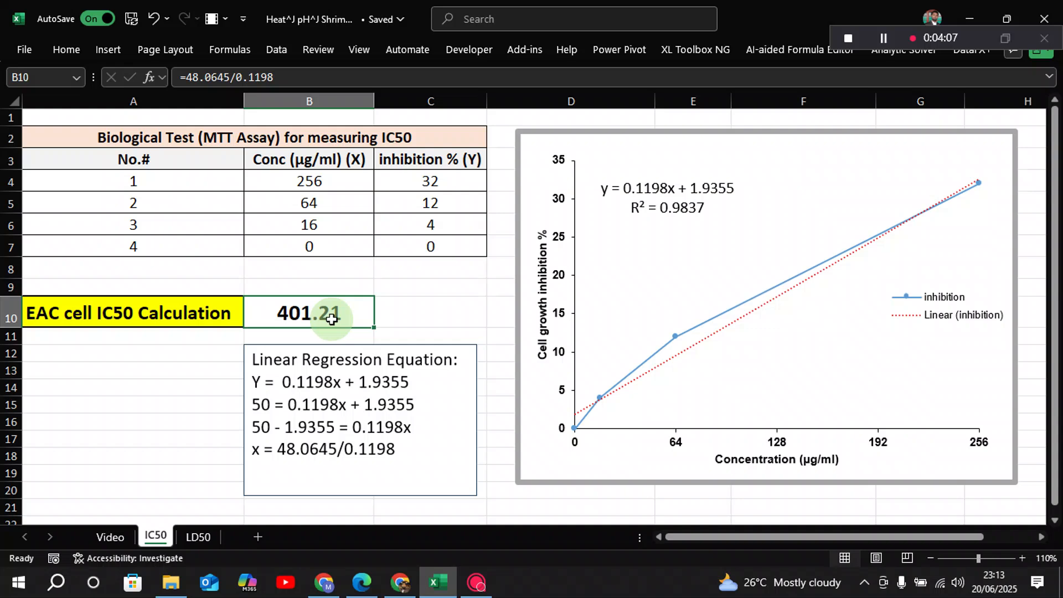
{"action": "left_click", "coordinate": [429, 319]}
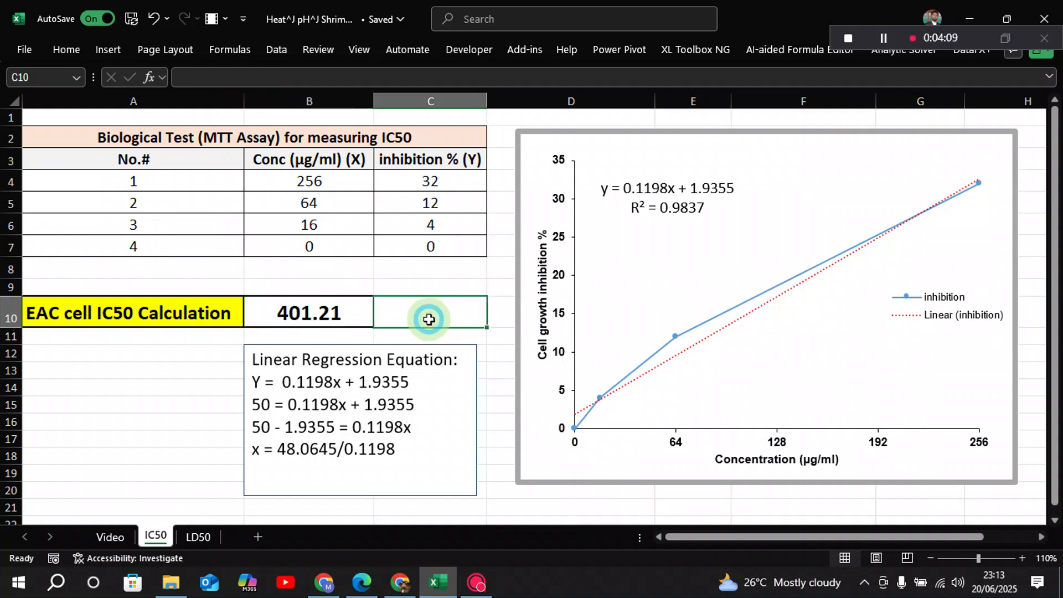